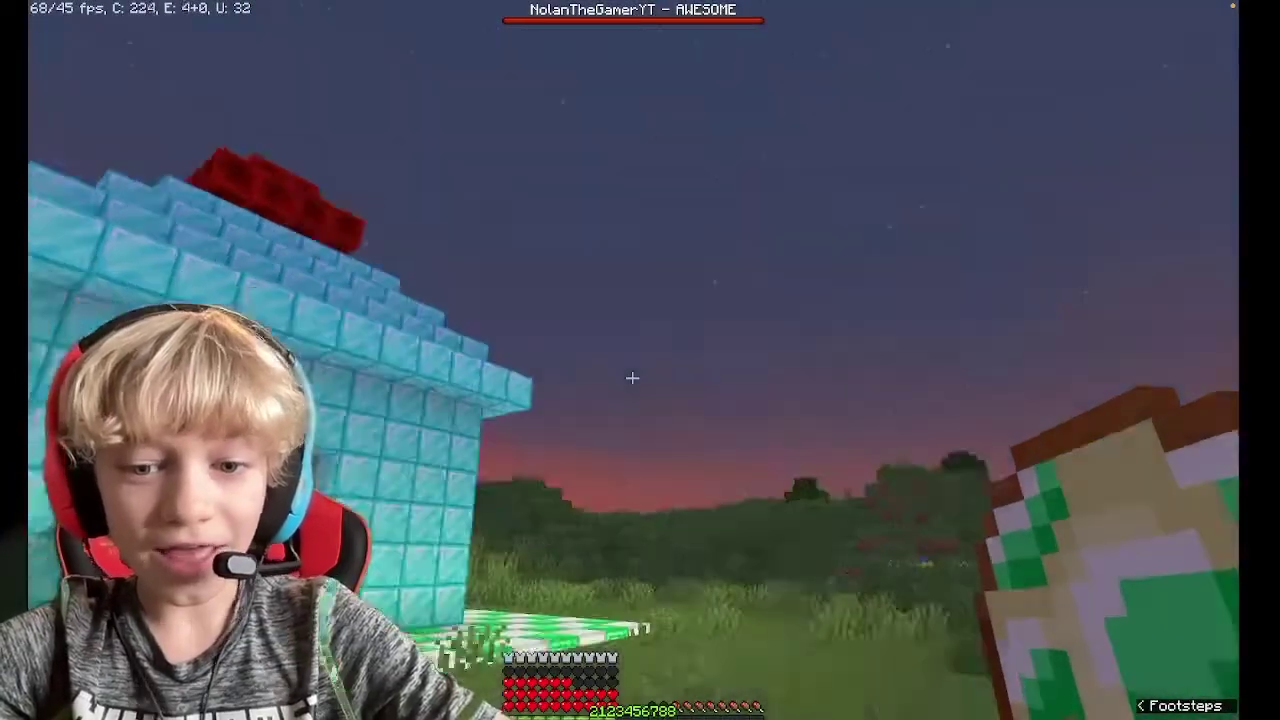
{"action": "key", "text": "w"}
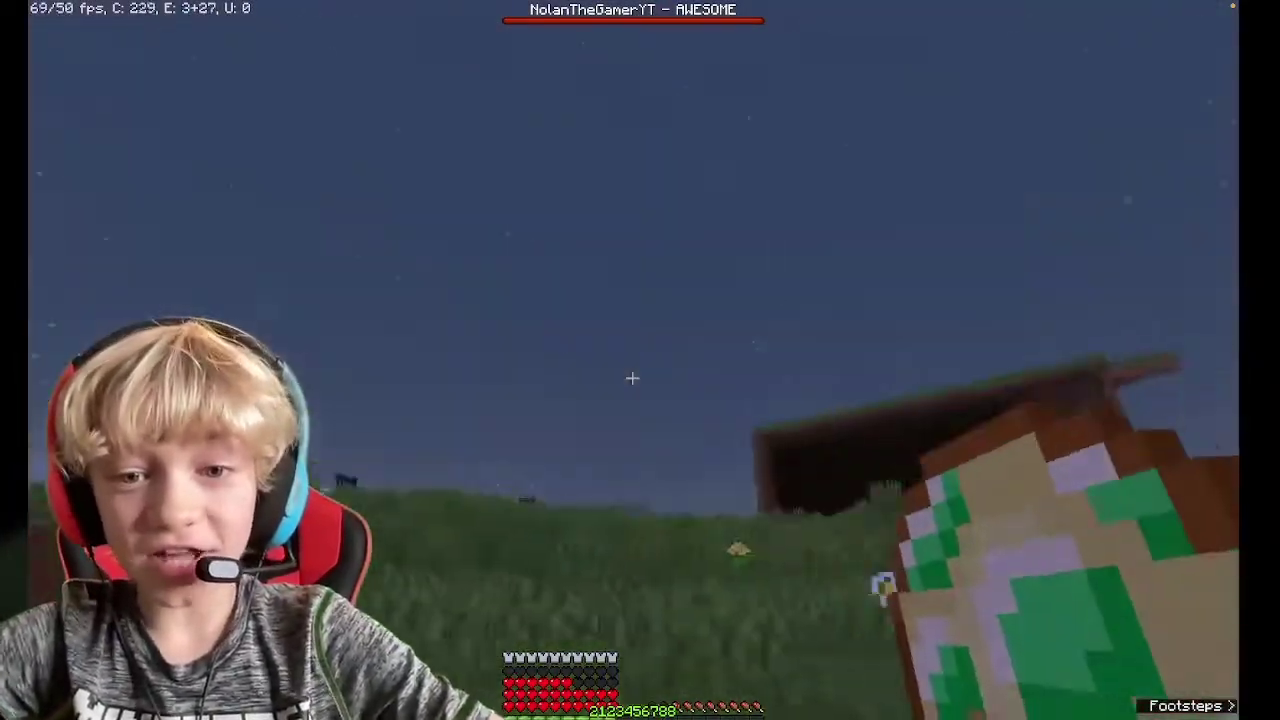
{"action": "key", "text": "w"}
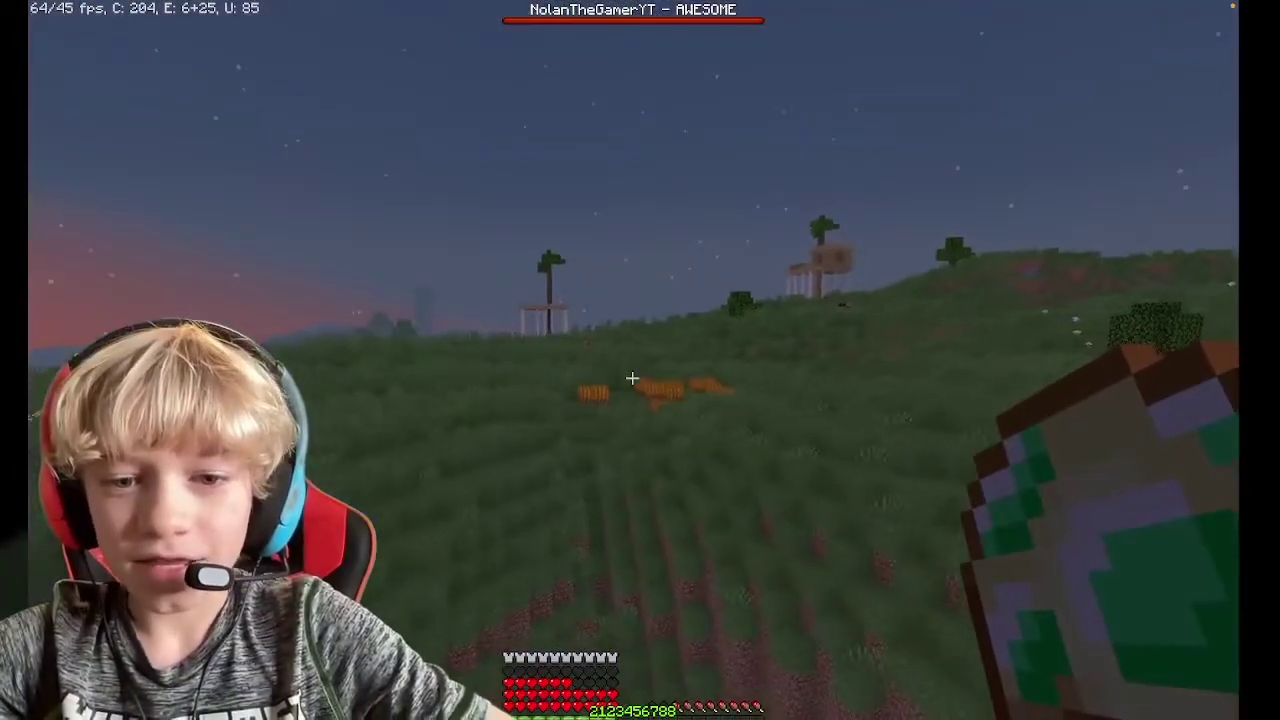
{"action": "right_click", "coordinate": [632, 378]}
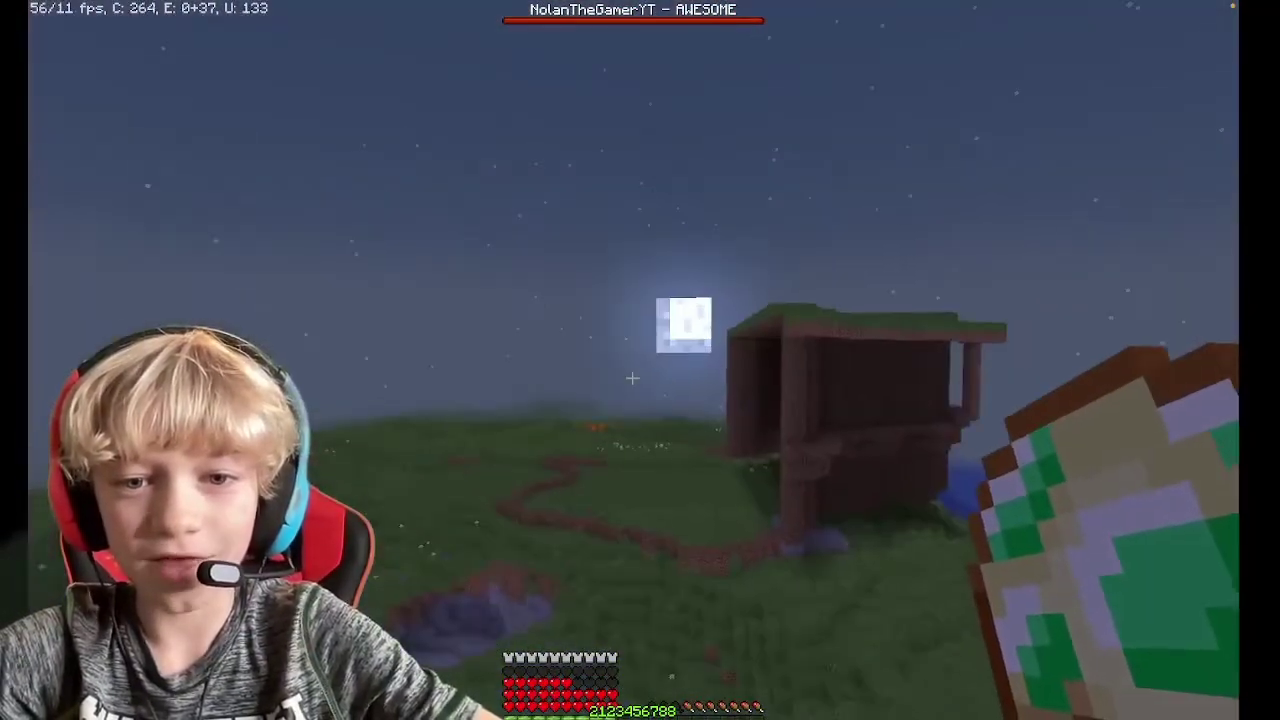
Step: Switch the active shader pack to BSL Shaders.zip in the video settings and return to the game
{"action": "key", "text": "Escape"}
{"action": "left_click", "coordinate": [561, 320]}
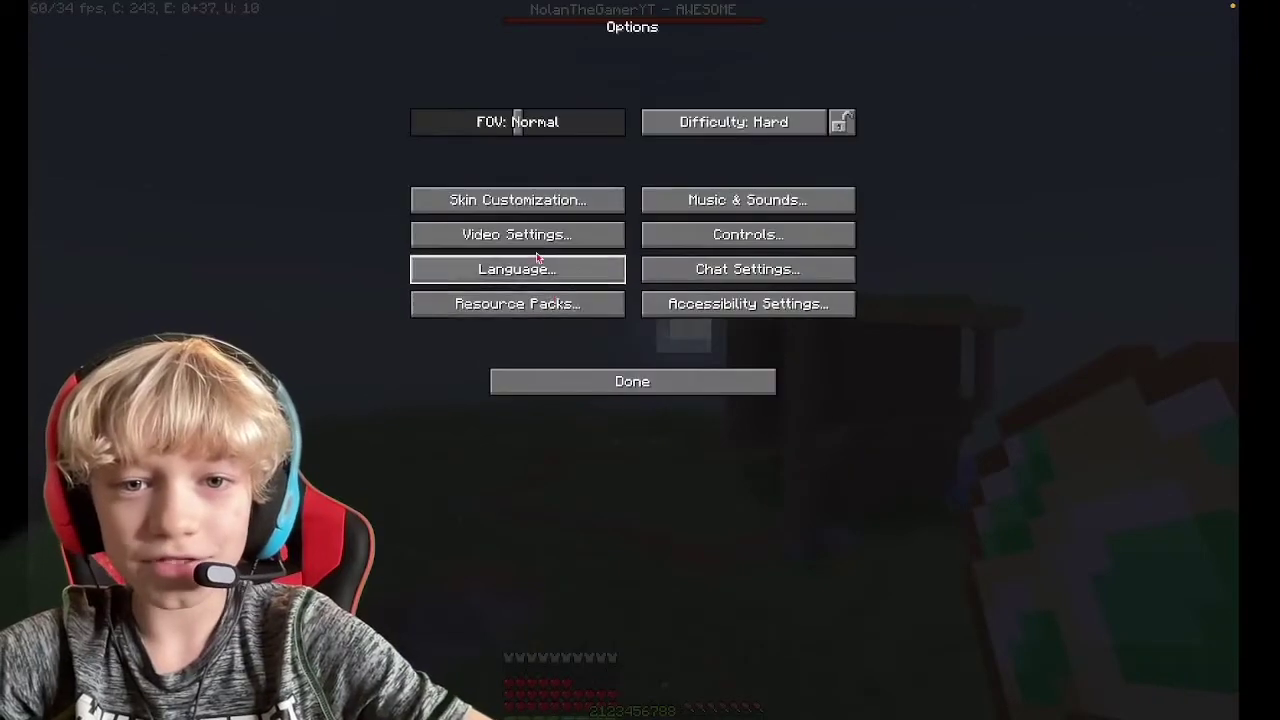
{"action": "left_click", "coordinate": [536, 236]}
{"action": "left_click", "coordinate": [530, 300]}
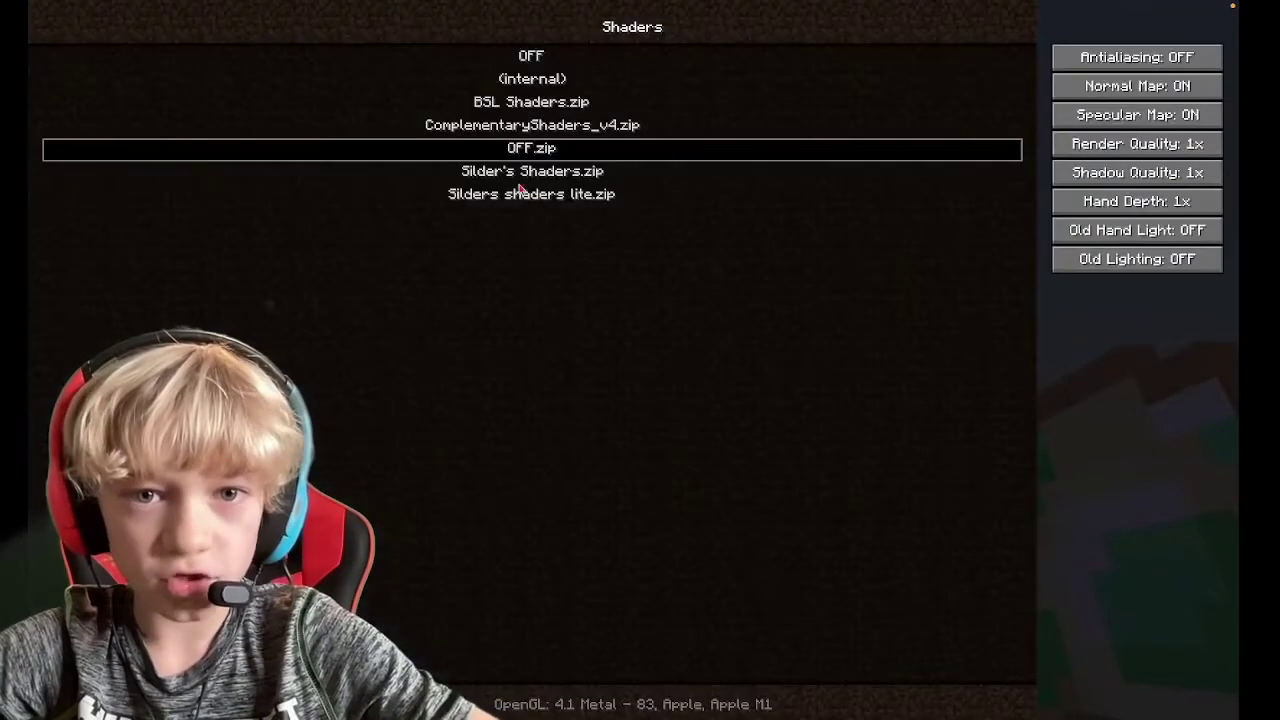
{"action": "left_click", "coordinate": [530, 104]}
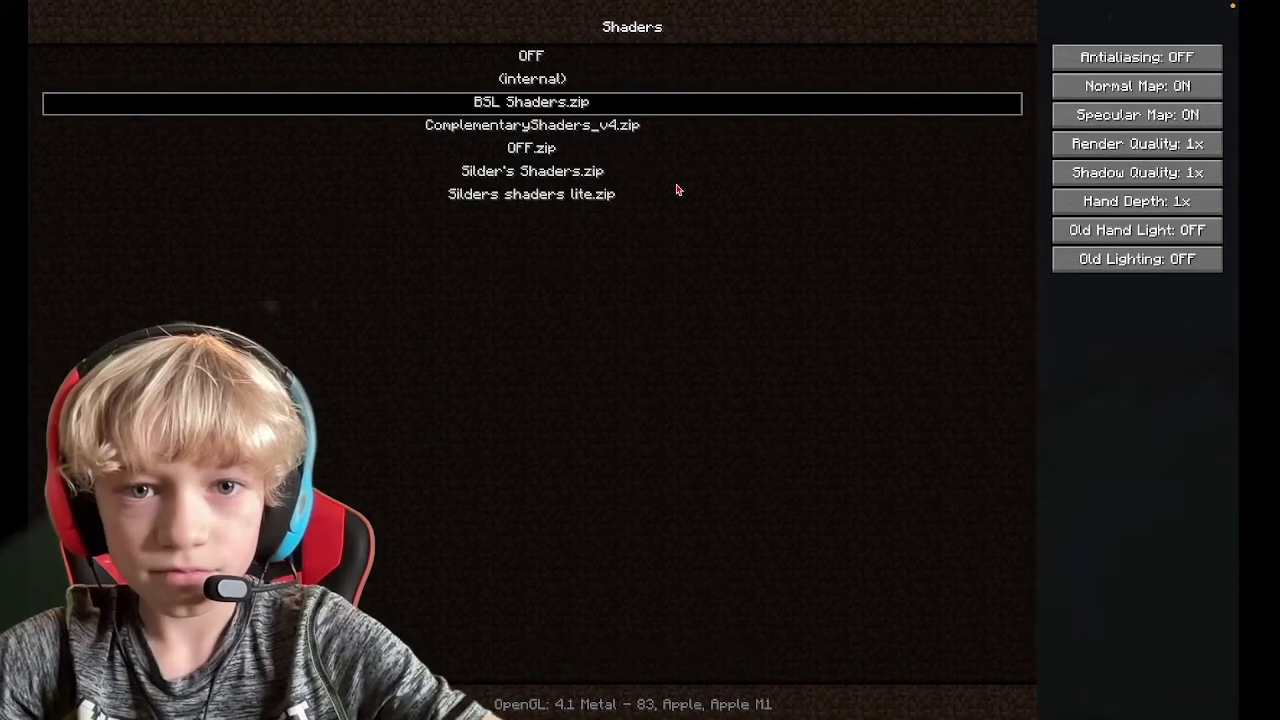
{"action": "key", "text": "Escape"}
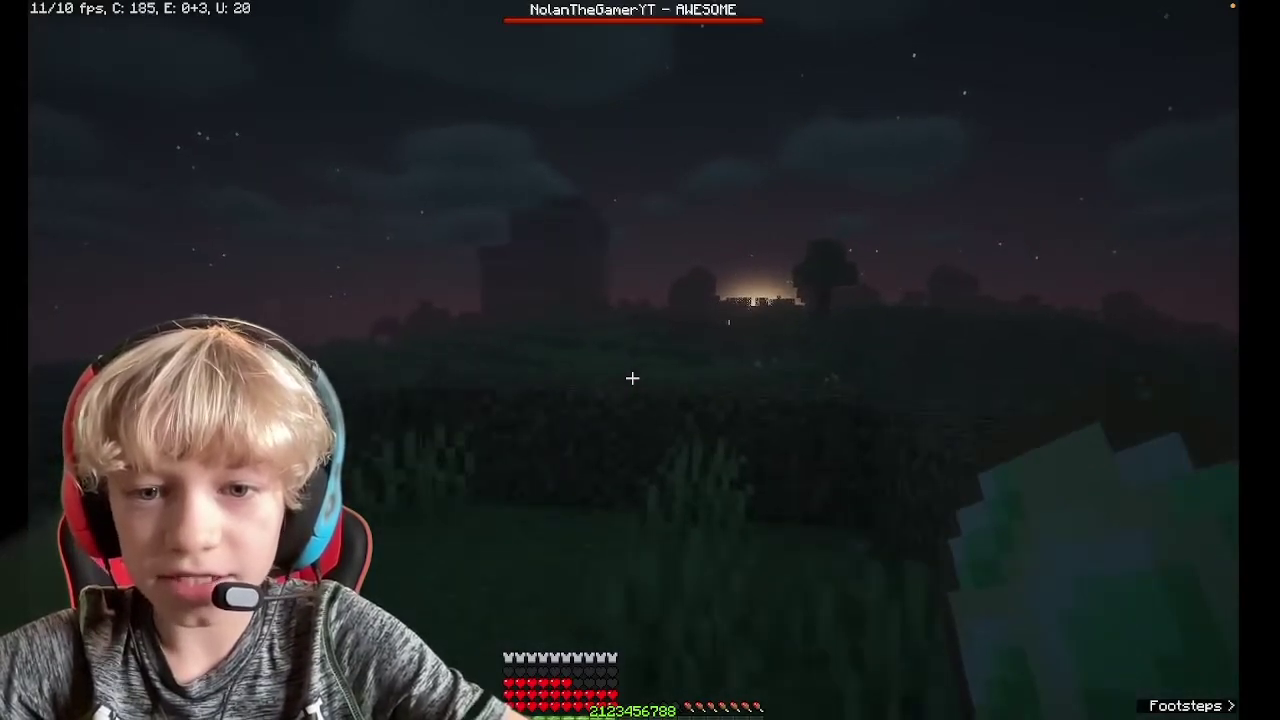
{"action": "key", "text": "Escape"}
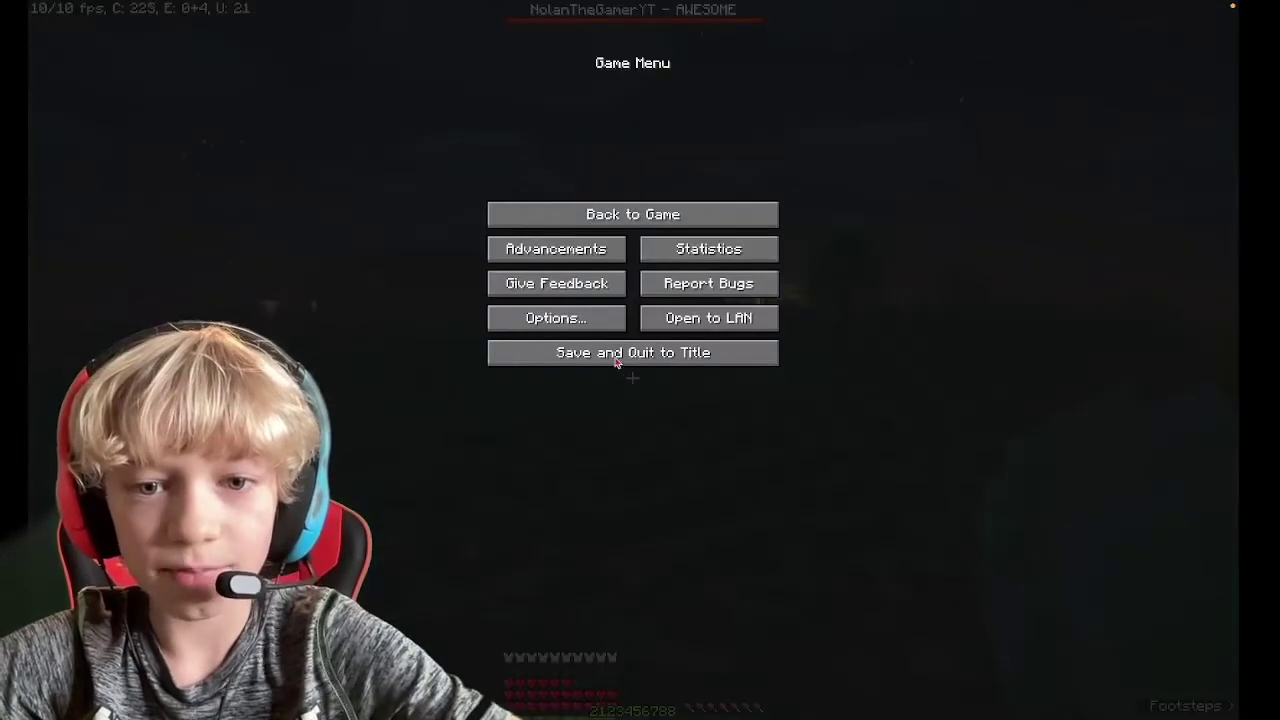
{"action": "key", "text": "Escape"}
{"action": "key", "text": "F3+F4"}
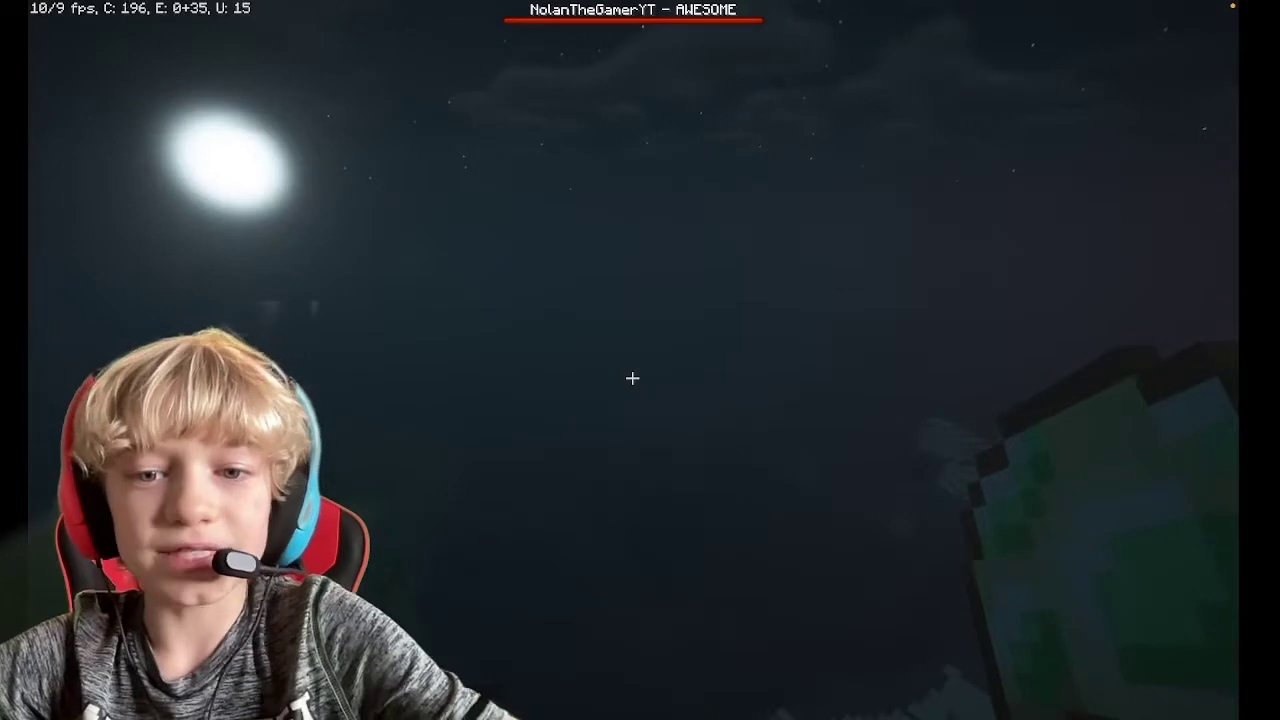
{"action": "key", "text": "Escape"}
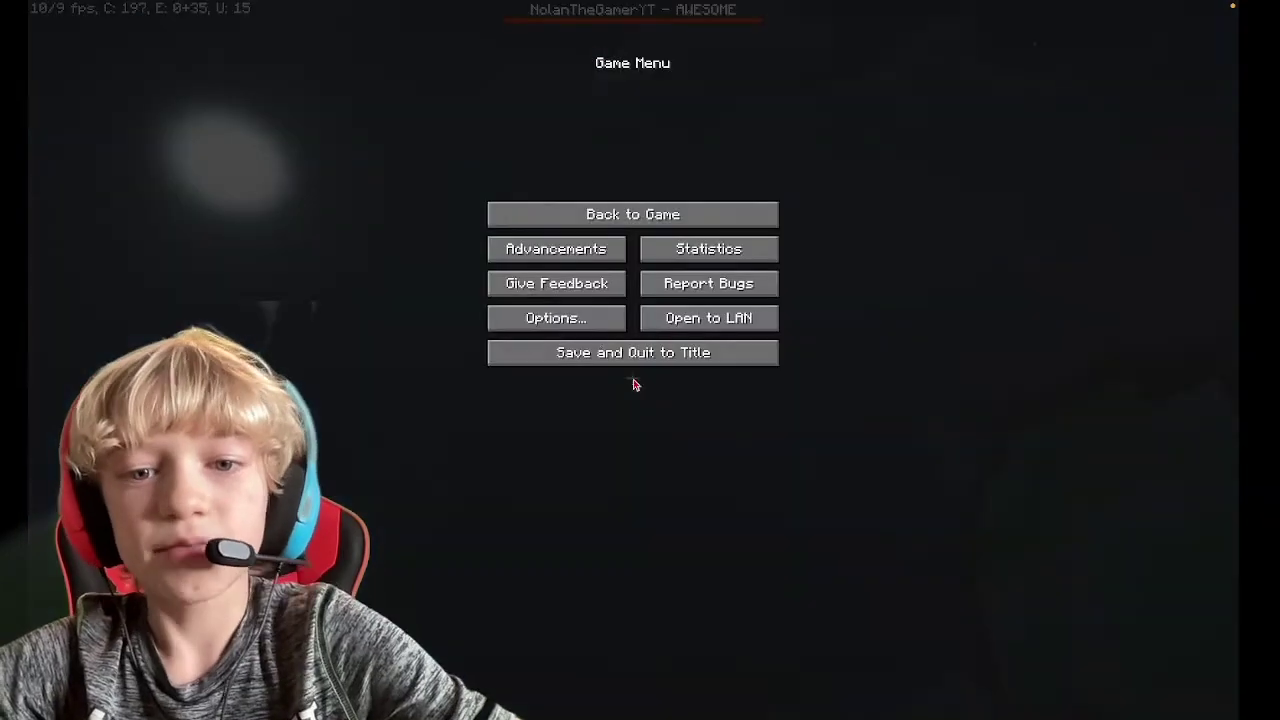
{"action": "left_click", "coordinate": [585, 323]}
{"action": "left_click", "coordinate": [558, 243]}
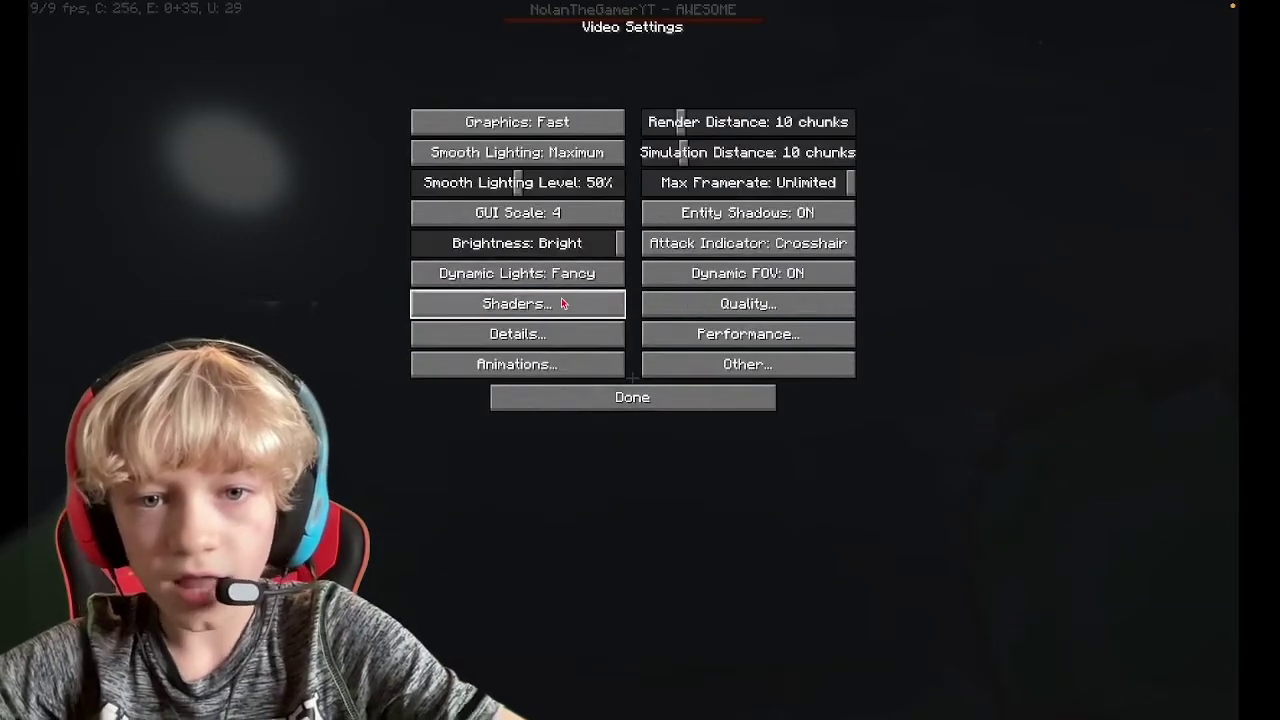
{"action": "left_click", "coordinate": [563, 303]}
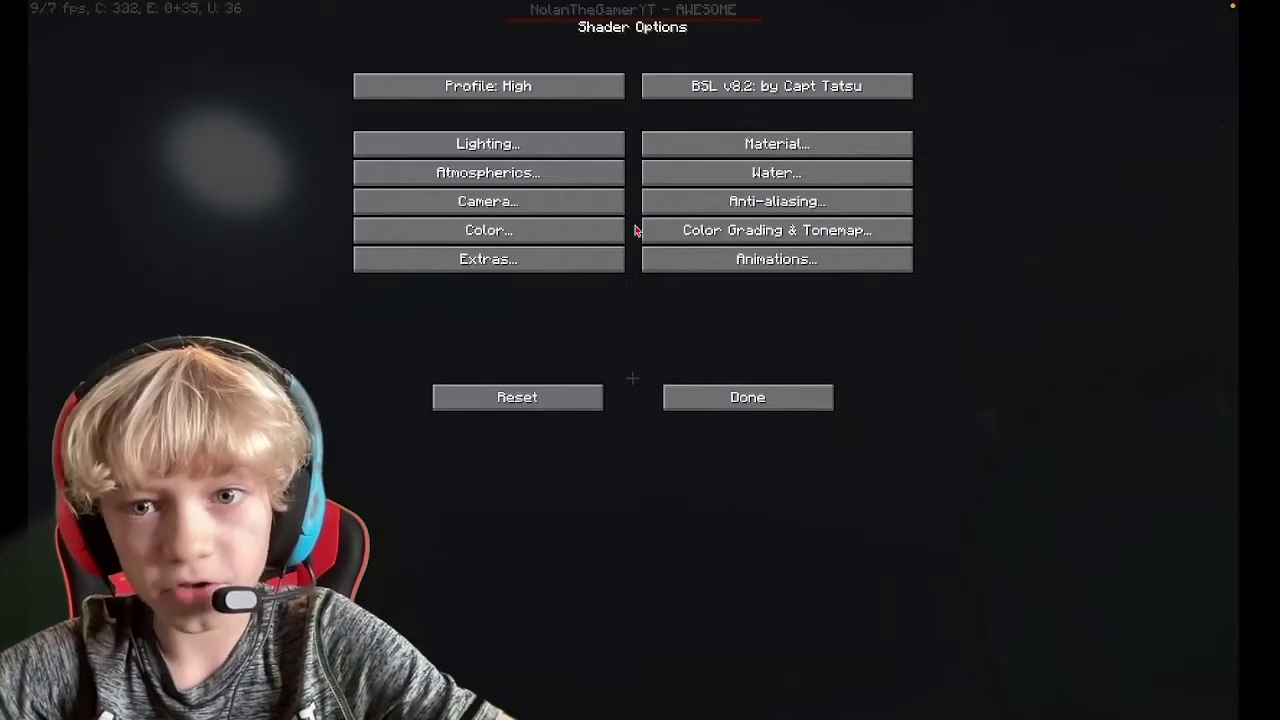
{"action": "left_click", "coordinate": [713, 395]}
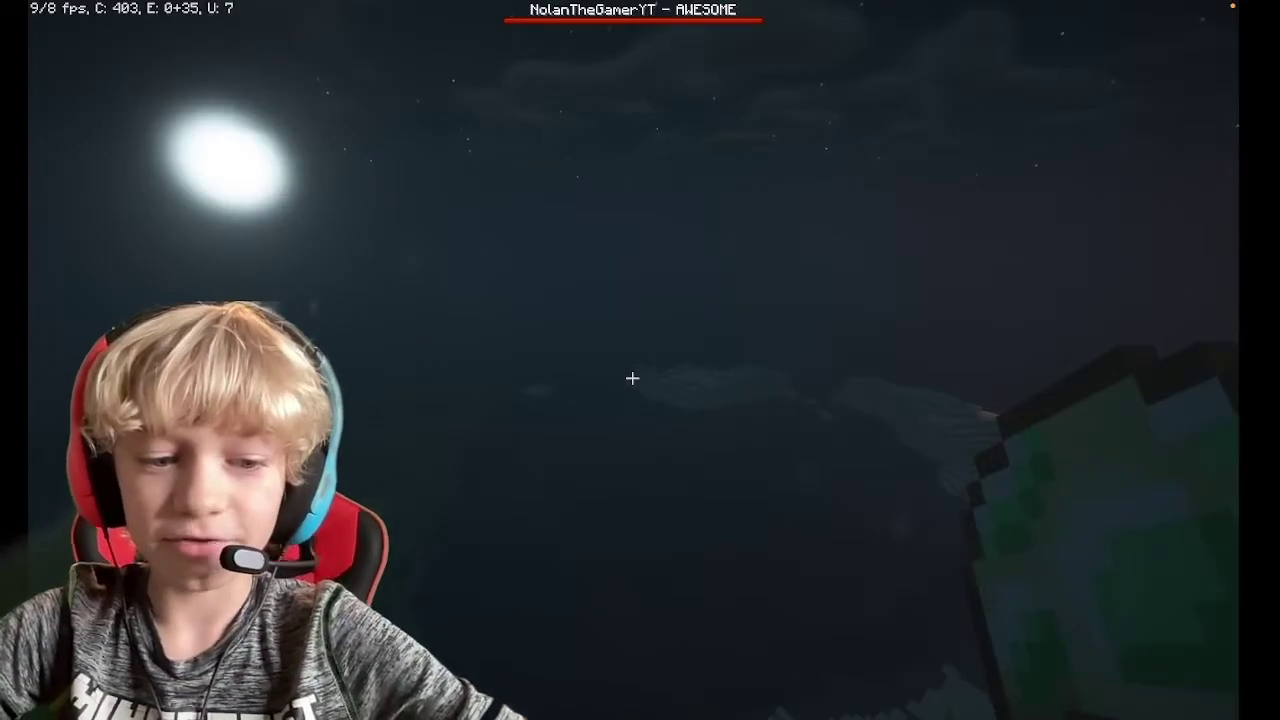
Step: In the BSL shader options, review the Lighting settings and set the profile to Low
{"action": "key", "text": "Escape"}
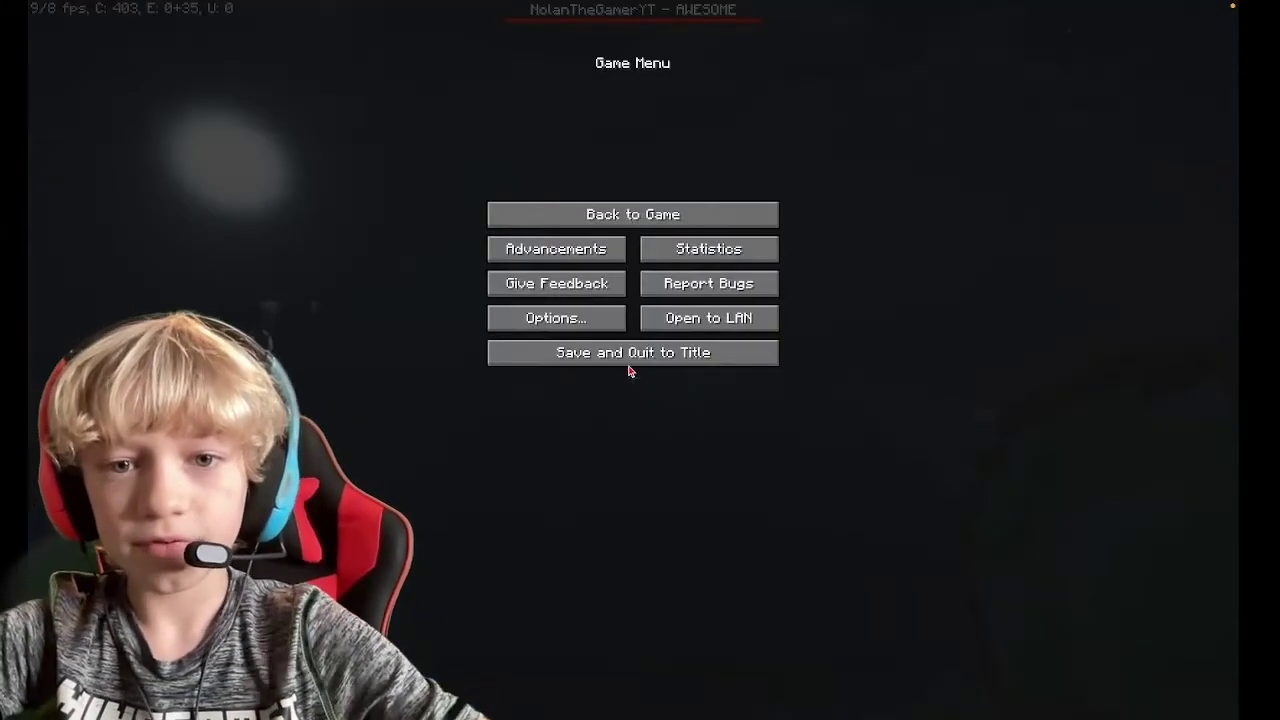
{"action": "left_click", "coordinate": [556, 318]}
{"action": "left_click", "coordinate": [532, 236]}
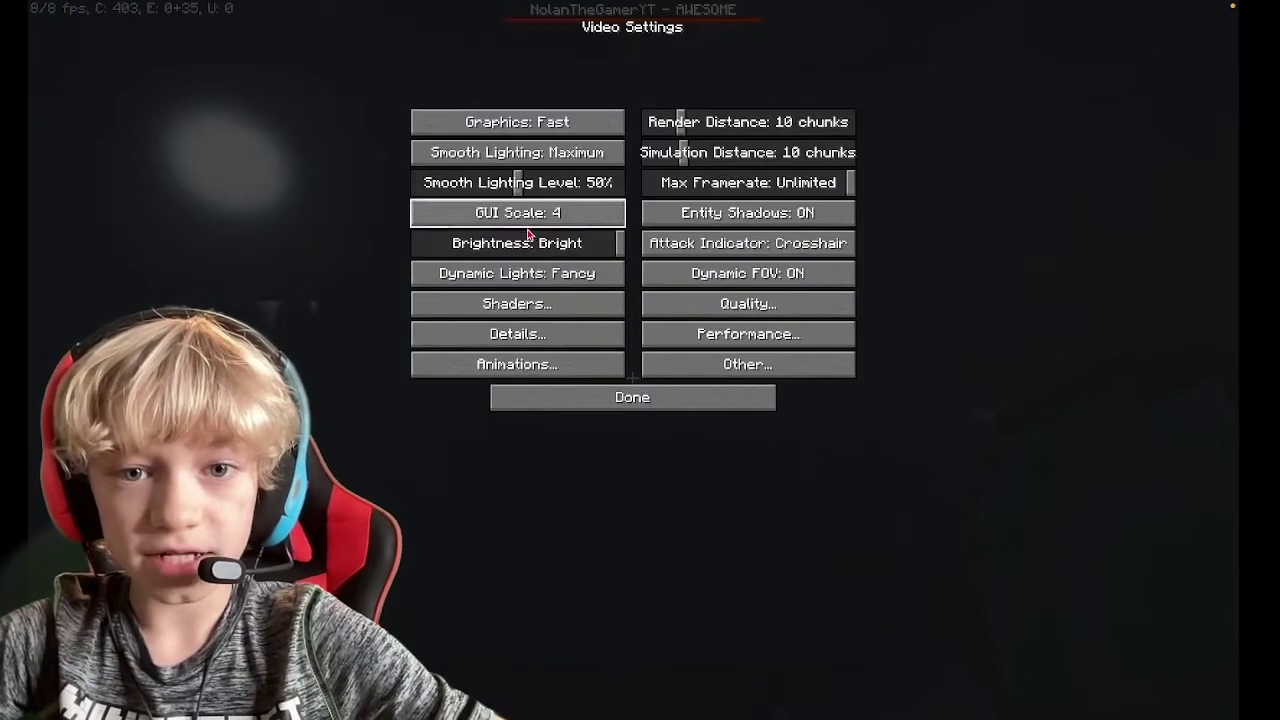
{"action": "left_click", "coordinate": [535, 307]}
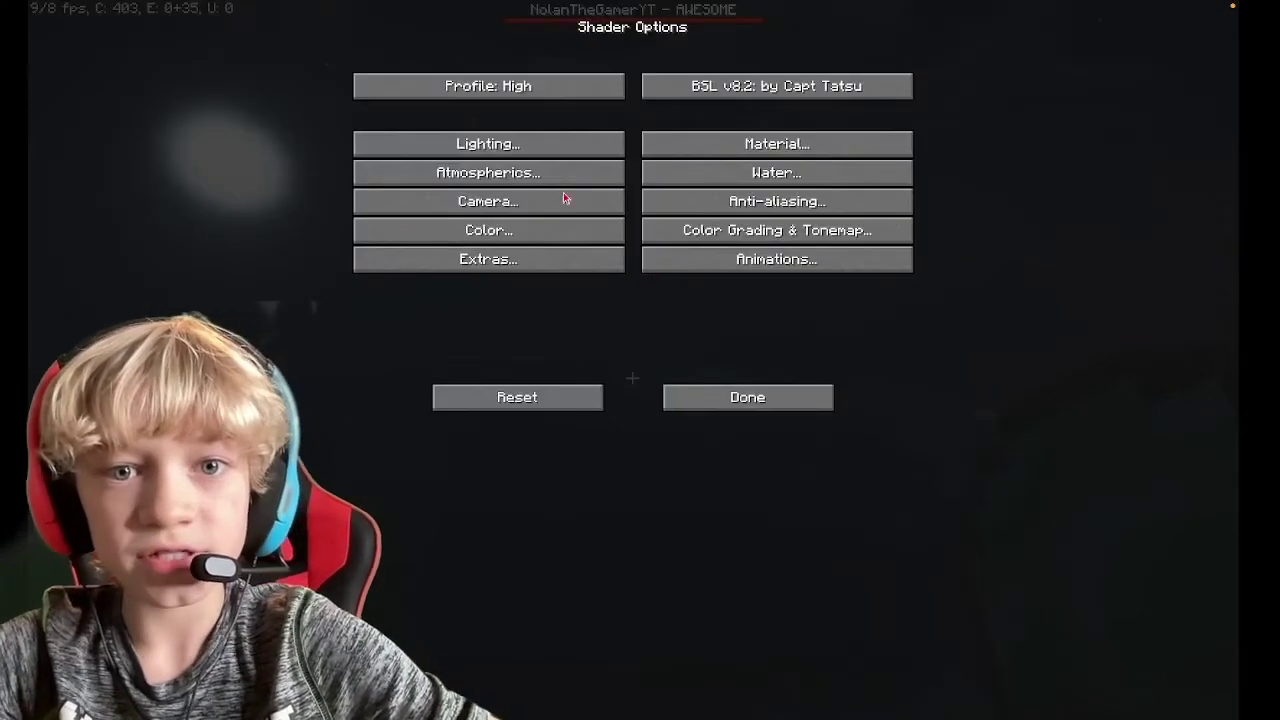
{"action": "left_click", "coordinate": [553, 148]}
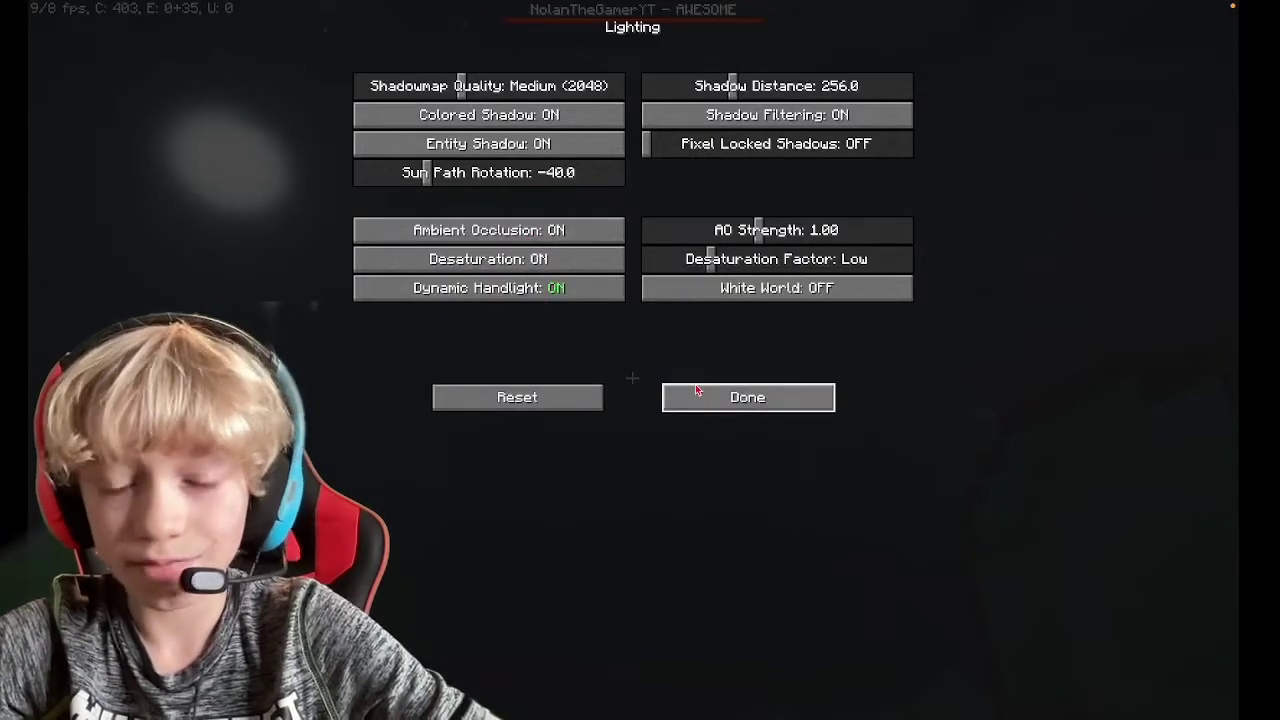
{"action": "left_click", "coordinate": [697, 393]}
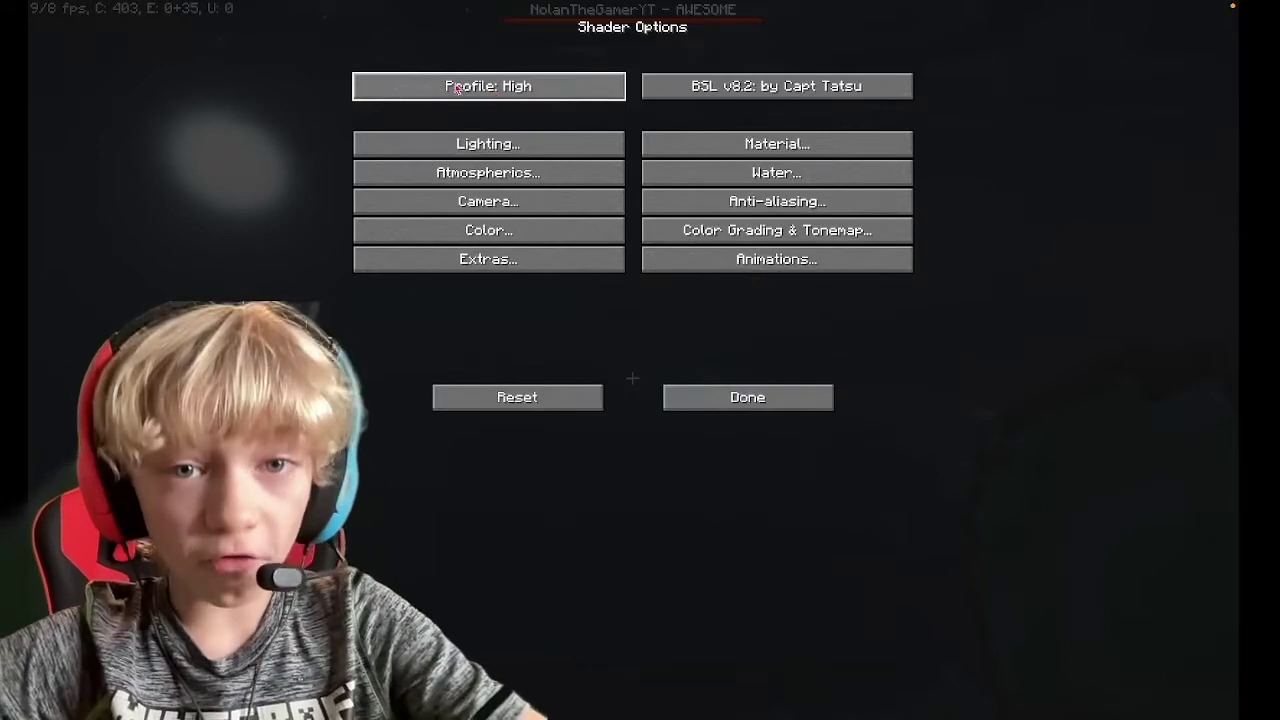
{"action": "left_click", "coordinate": [491, 90]}
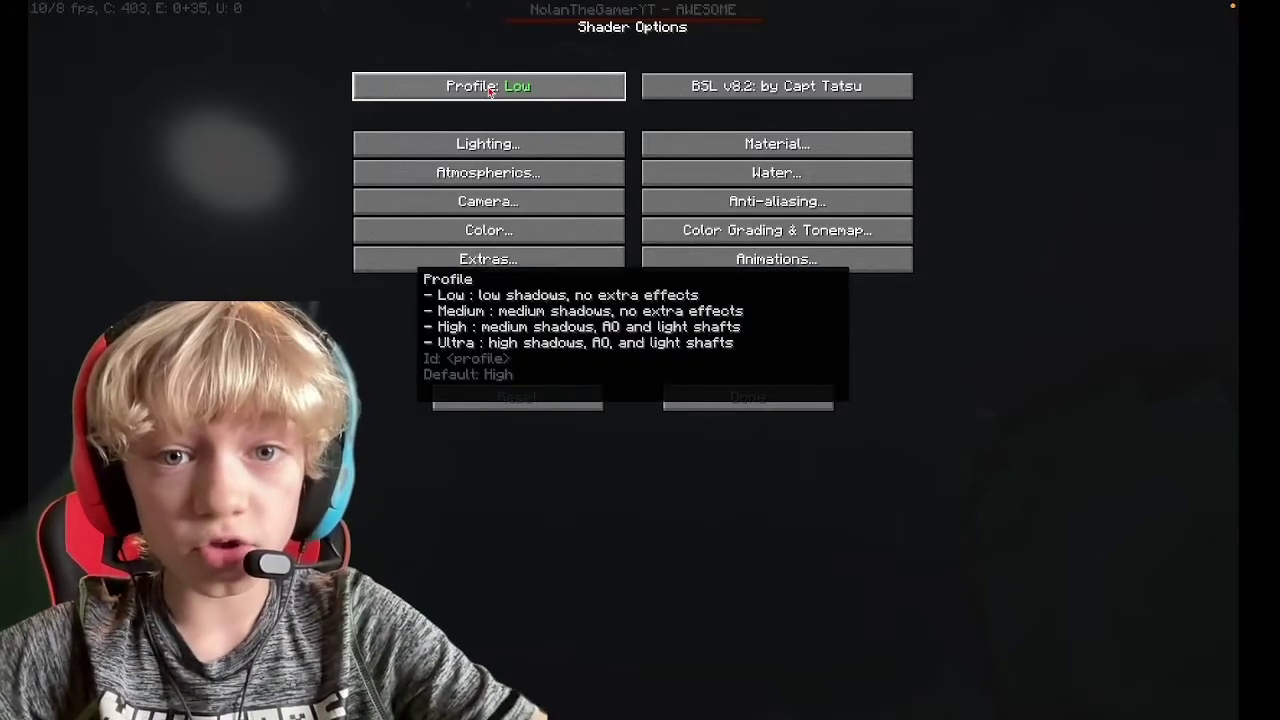
{"action": "left_click", "coordinate": [491, 90]}
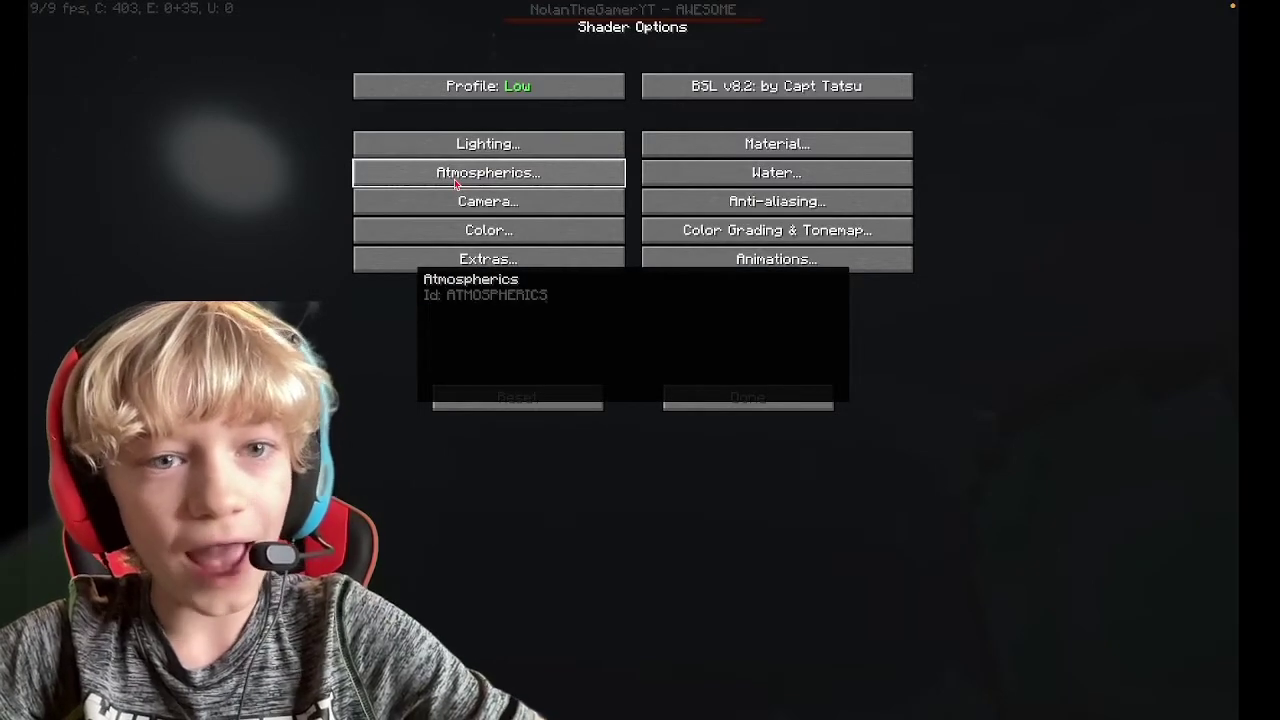
Step: Turn clouds off in the shader's Atmospherics settings
{"action": "left_click", "coordinate": [455, 180]}
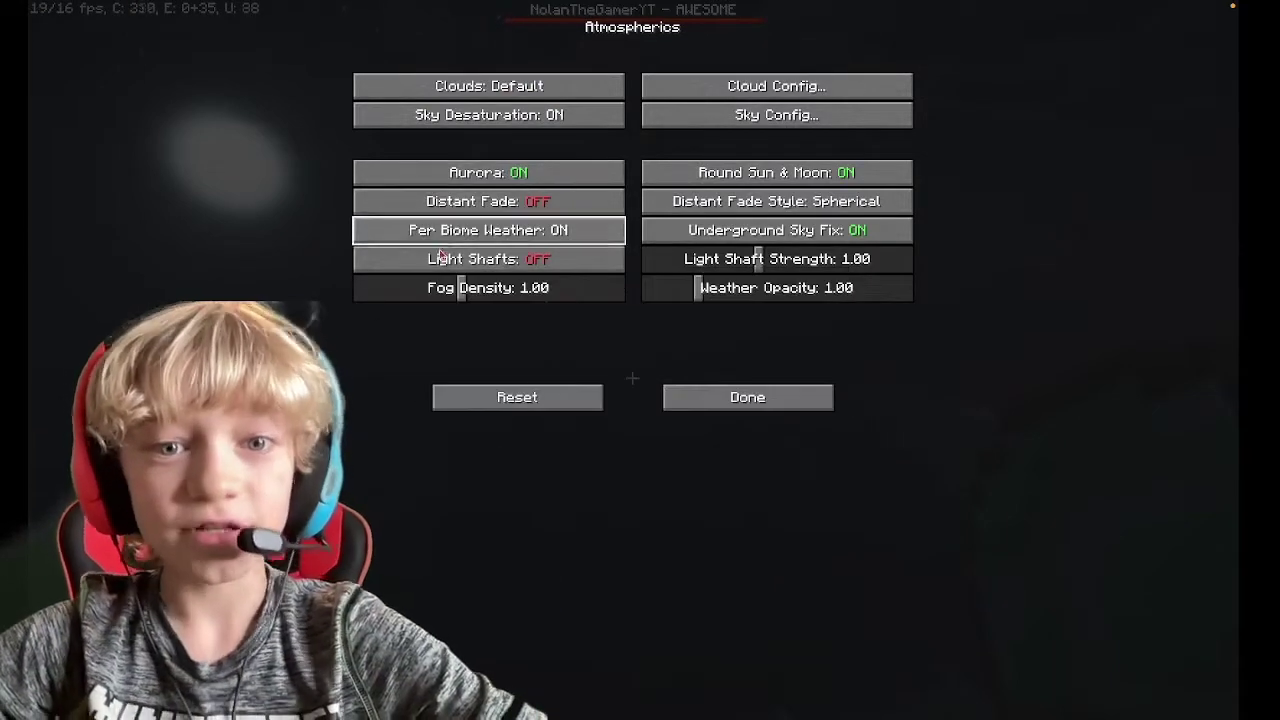
{"action": "left_click", "coordinate": [492, 90]}
{"action": "left_click", "coordinate": [492, 90]}
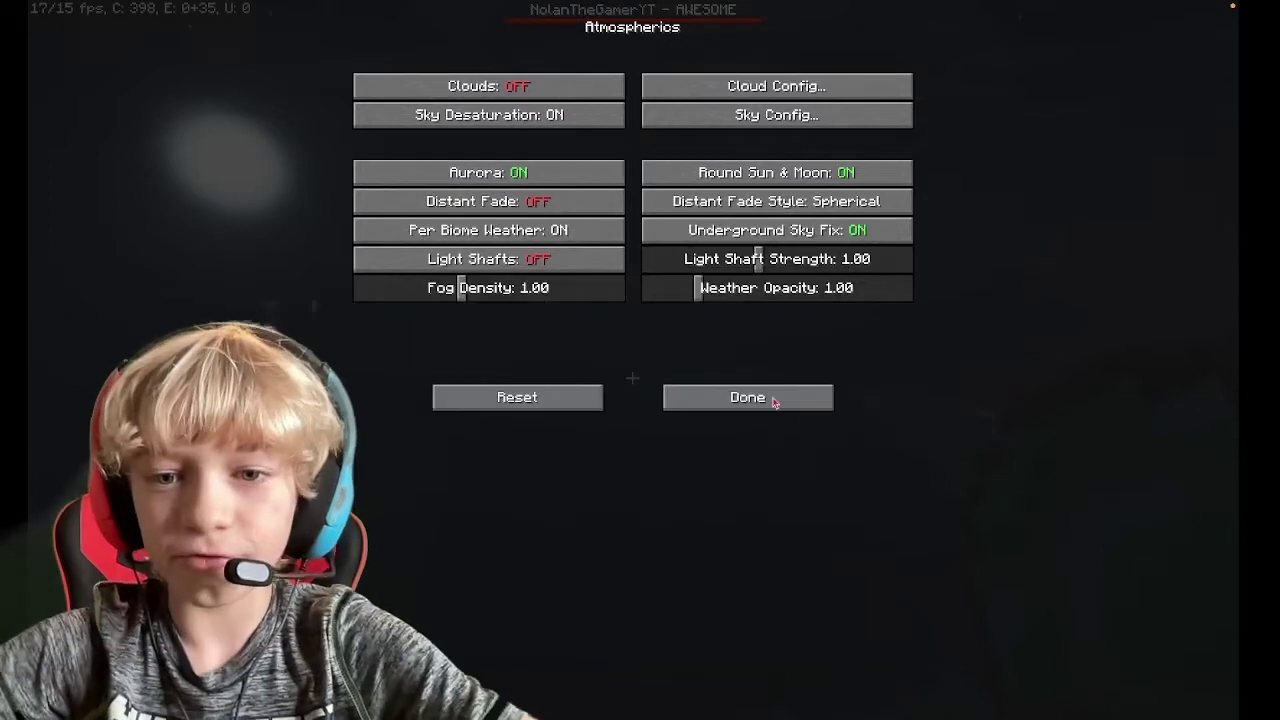
{"action": "left_click", "coordinate": [733, 404]}
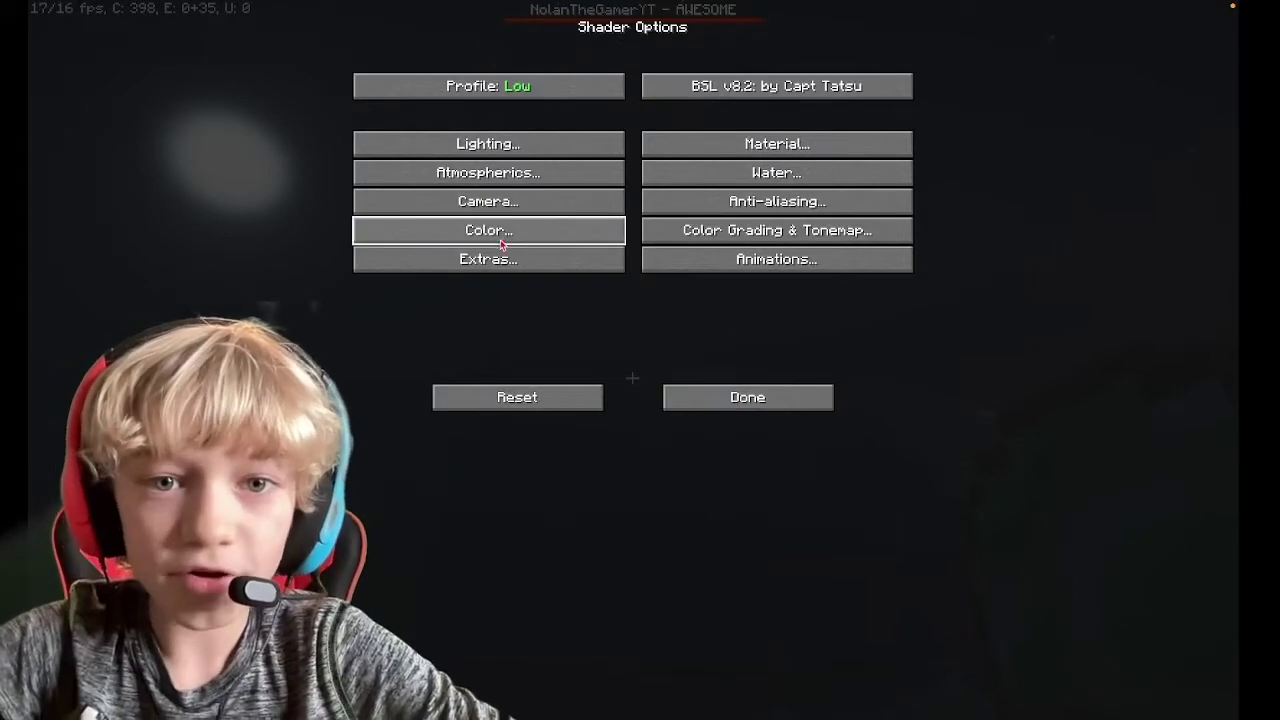
Step: Turn off bloom and lens flare in the shader's Camera settings
{"action": "left_click", "coordinate": [521, 212]}
{"action": "left_click", "coordinate": [488, 143]}
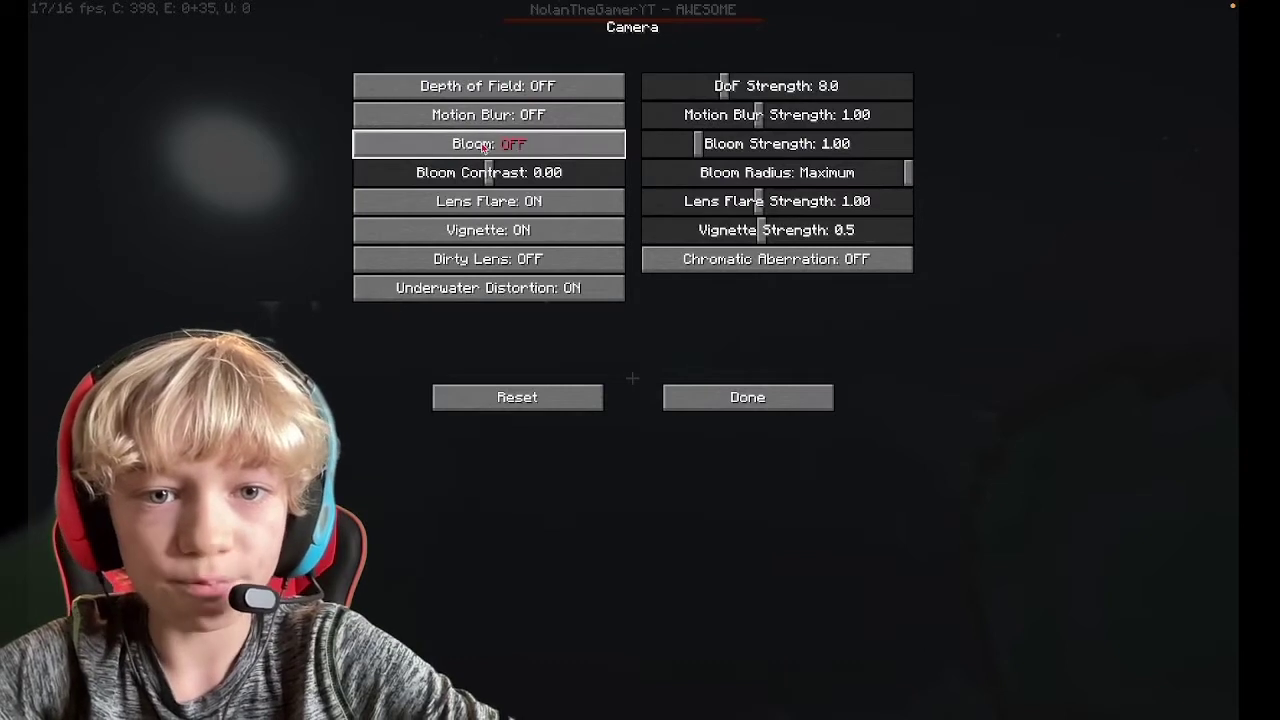
{"action": "left_click", "coordinate": [480, 210]}
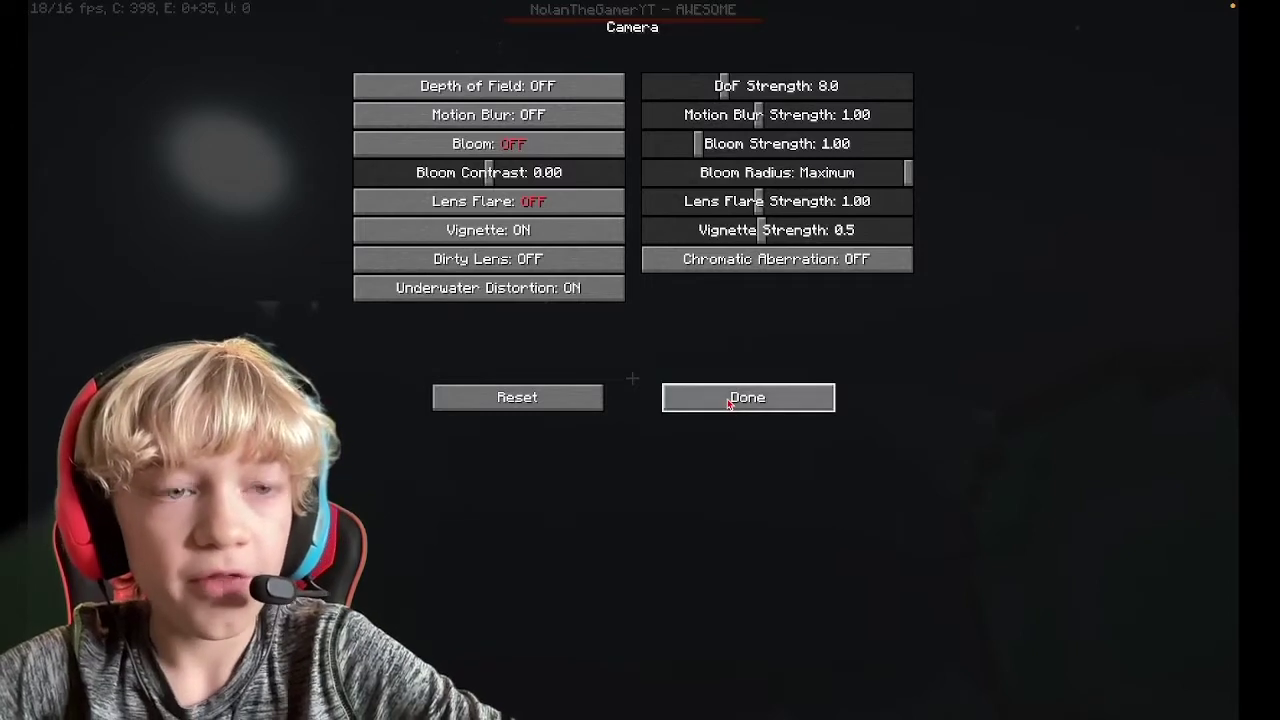
{"action": "left_click", "coordinate": [729, 403]}
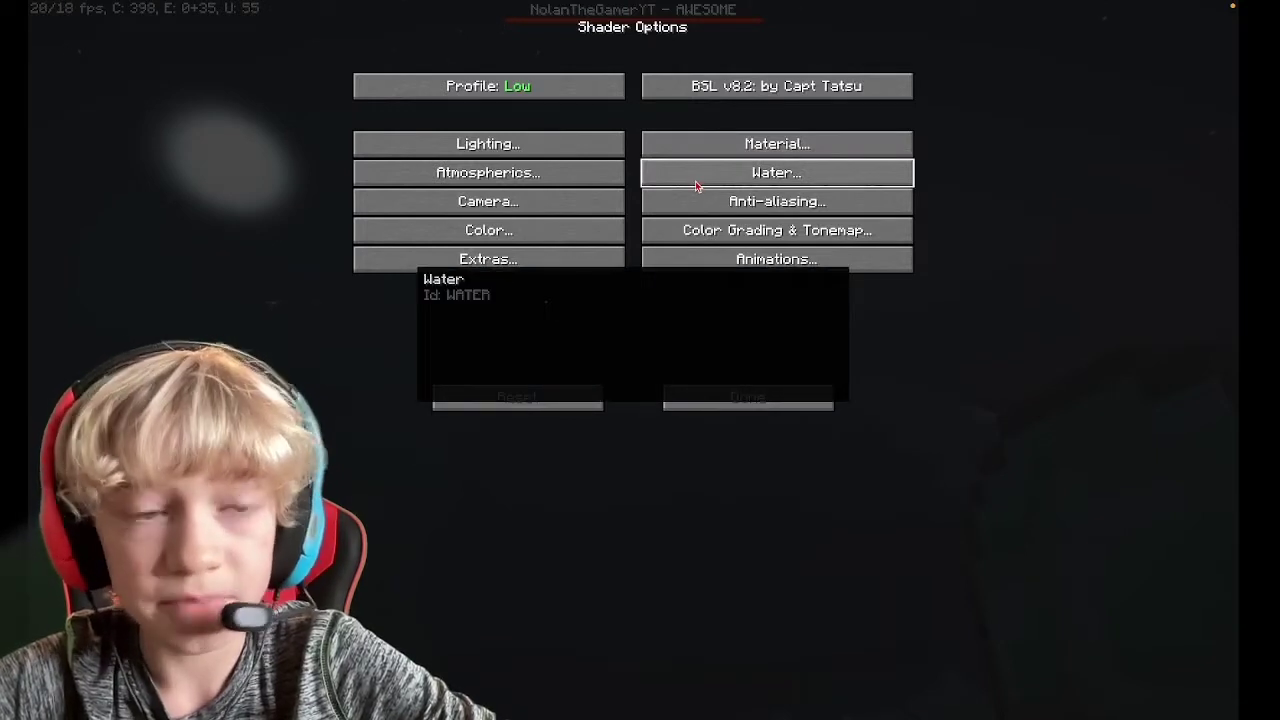
Step: Turn off parallax and set the detail to 25% in the shader's Water settings
{"action": "left_click", "coordinate": [697, 186]}
{"action": "left_click", "coordinate": [722, 114]}
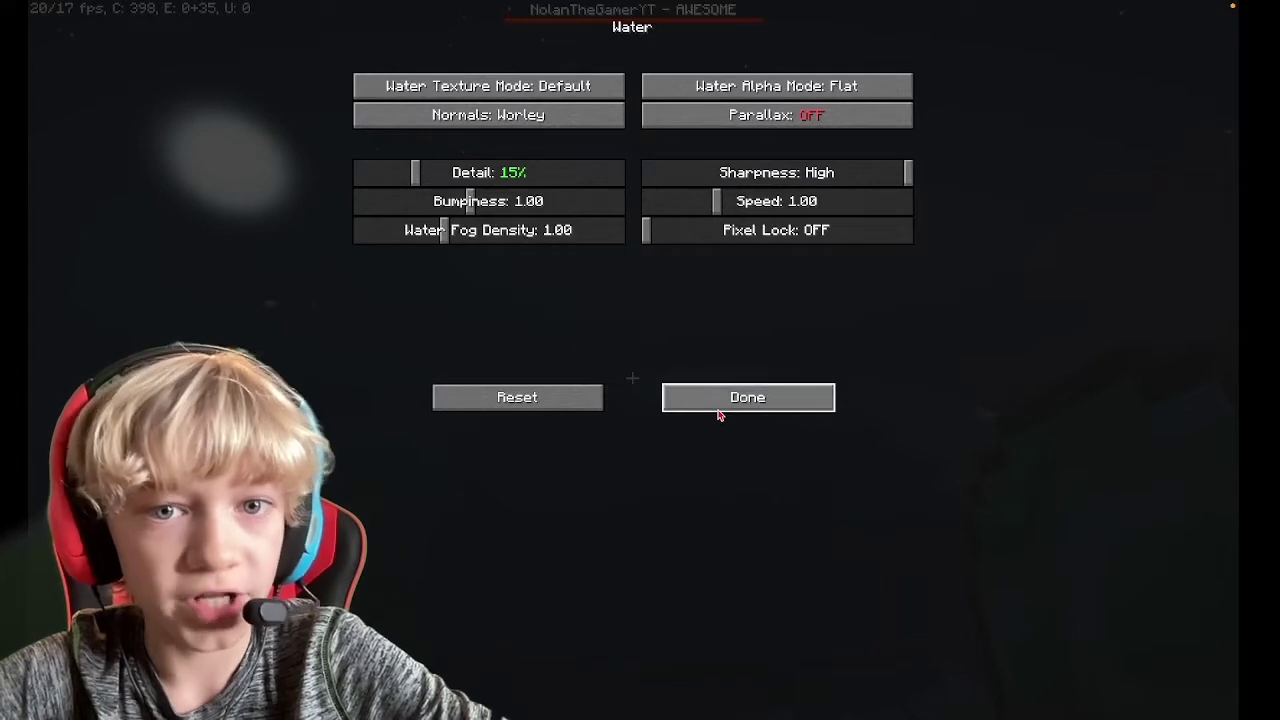
{"action": "left_click", "coordinate": [496, 171]}
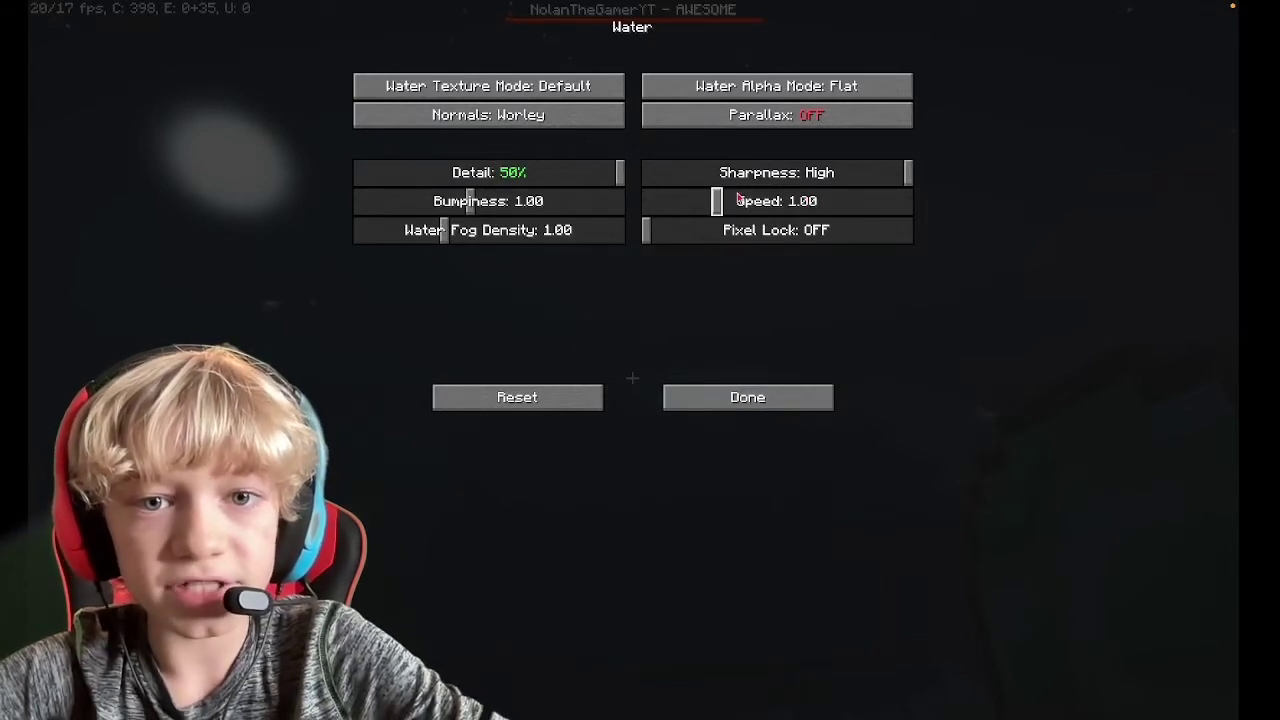
{"action": "left_click_drag", "start_coordinate": [452, 172], "coordinate": [451, 171]}
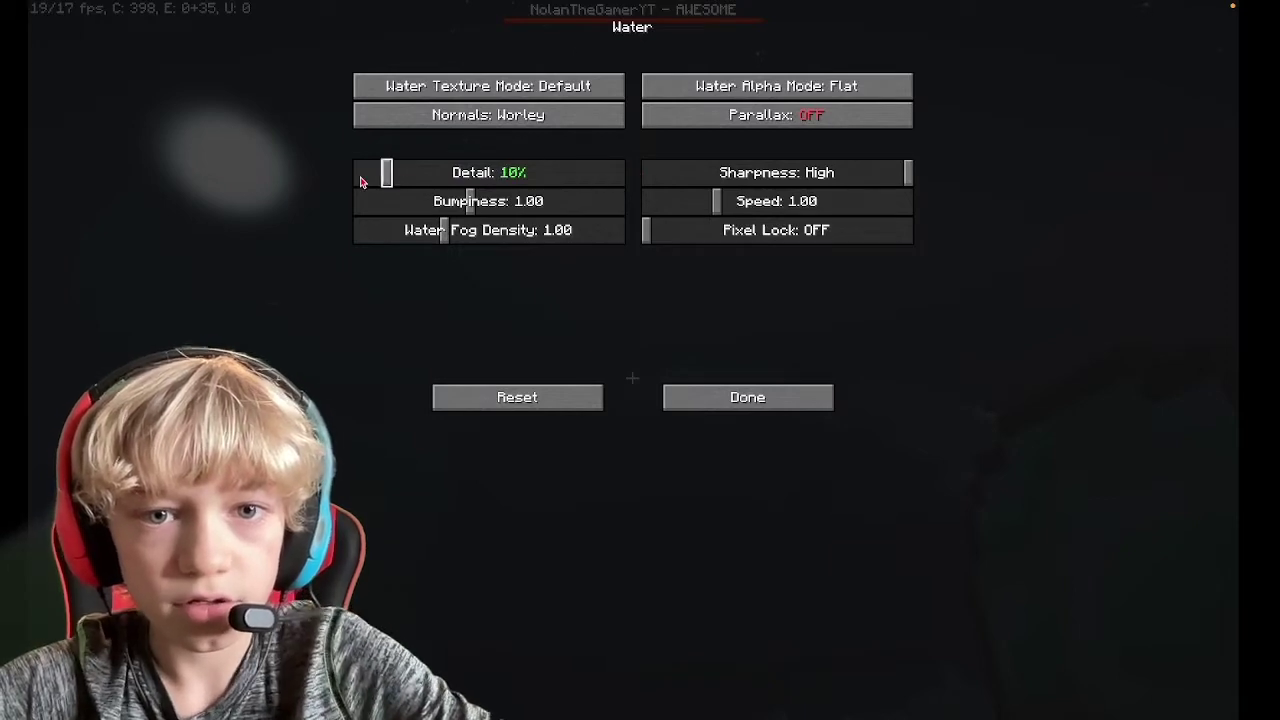
{"action": "left_click_drag", "start_coordinate": [360, 182], "coordinate": [490, 187]}
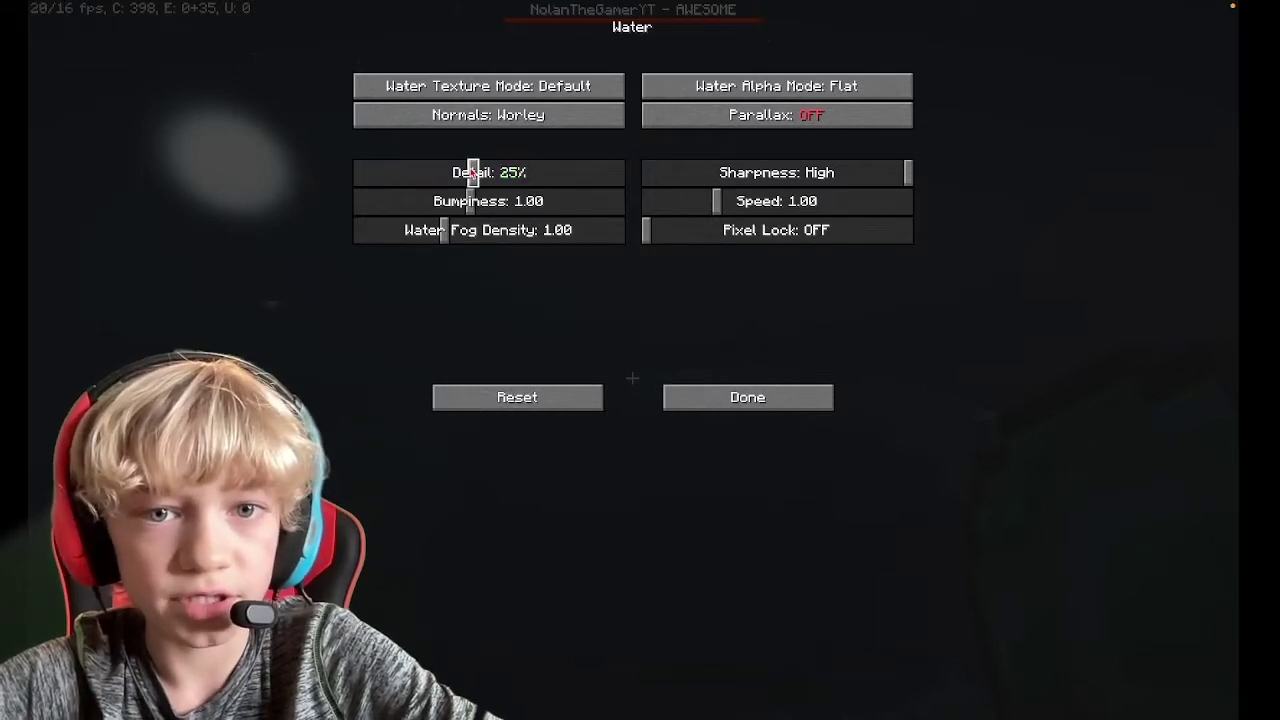
{"action": "left_click", "coordinate": [762, 398]}
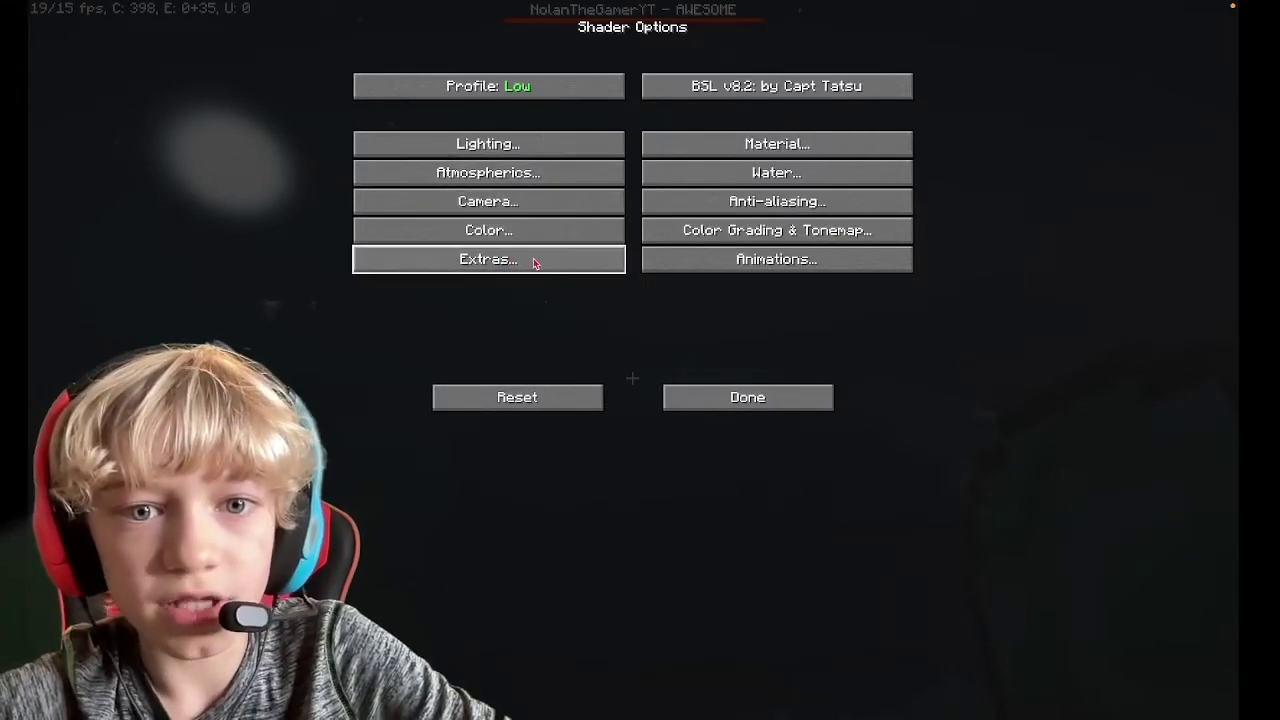
Step: Review the shader's Extras, Anti-aliasing, Material and Animations settings without changing them
{"action": "left_click", "coordinate": [545, 263]}
{"action": "left_click", "coordinate": [736, 419]}
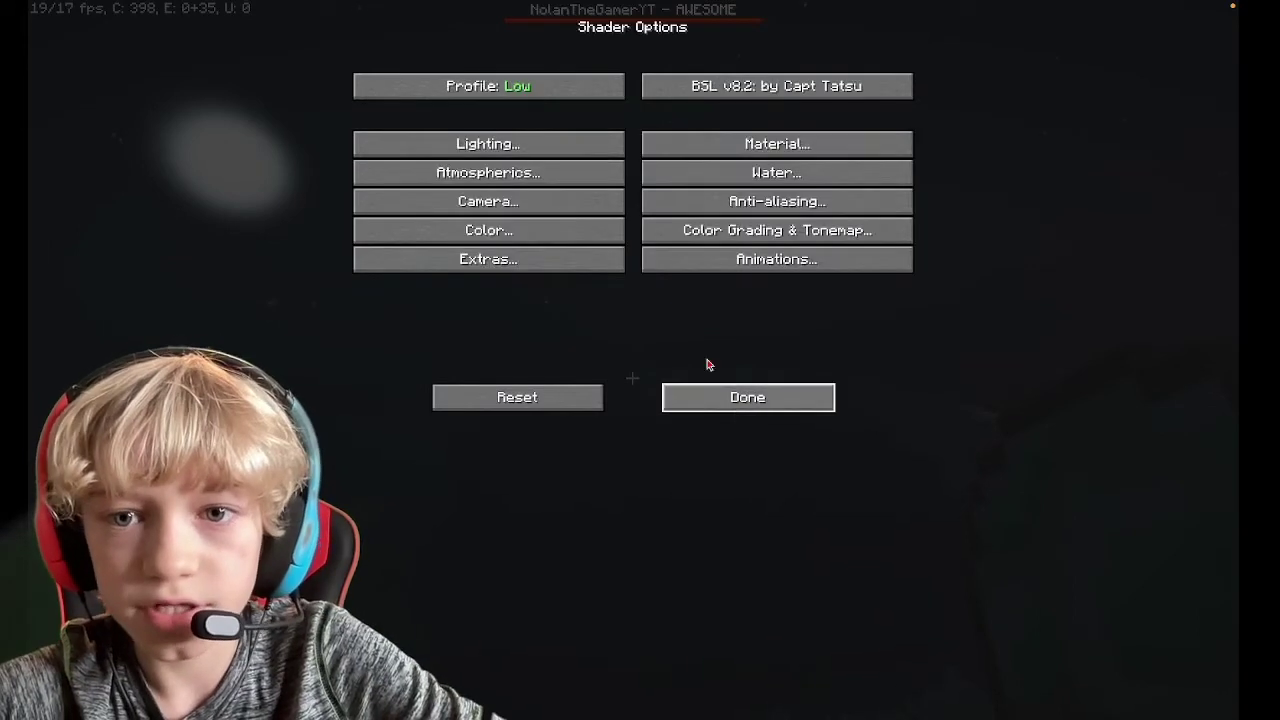
{"action": "left_click", "coordinate": [725, 202]}
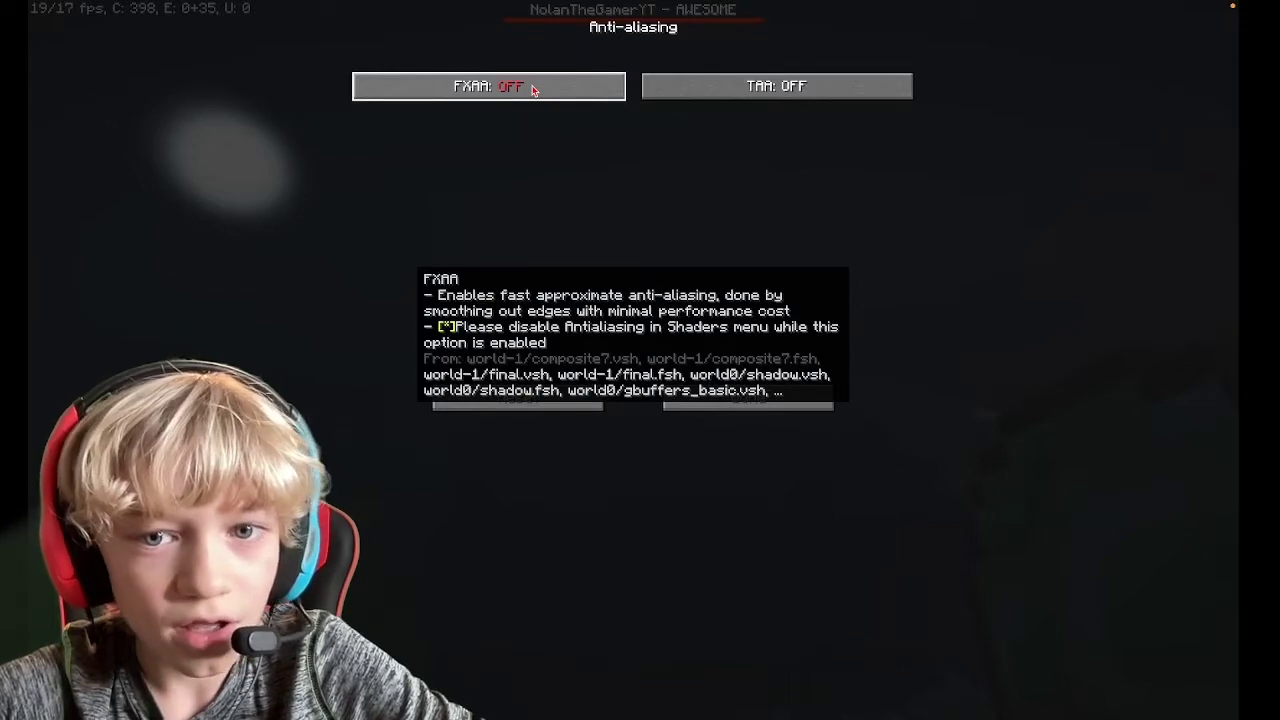
{"action": "left_click", "coordinate": [750, 400]}
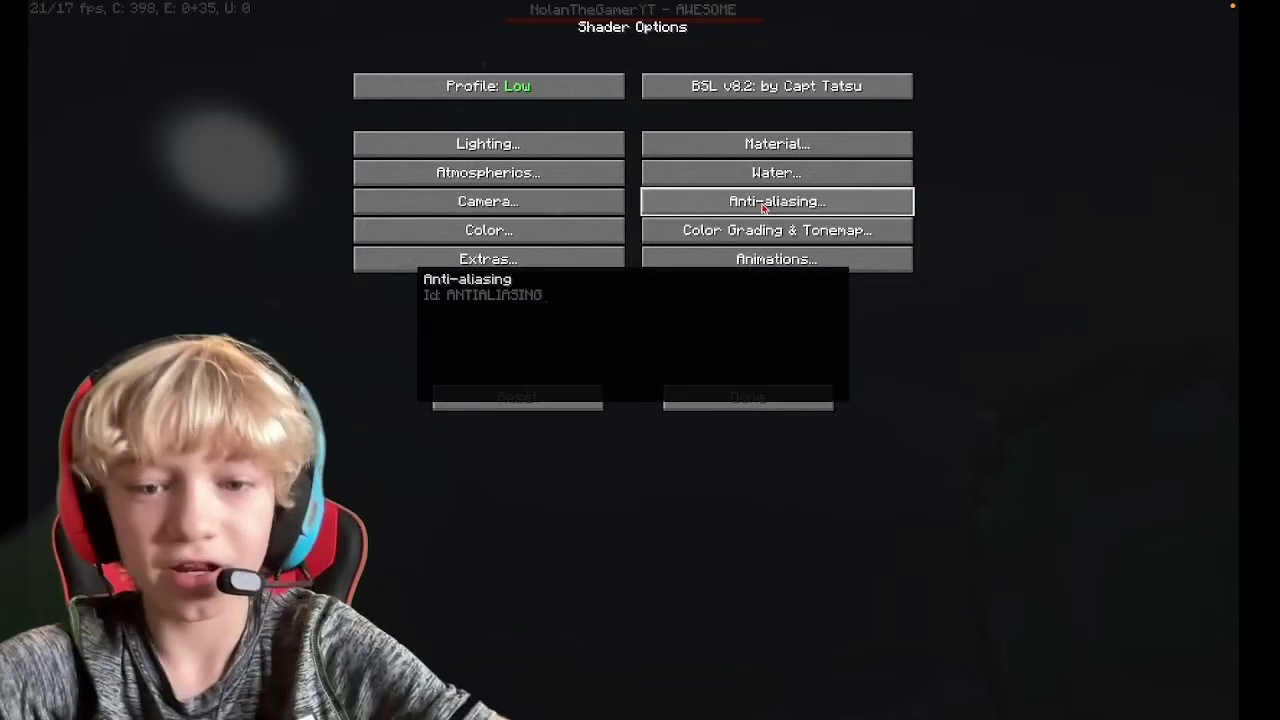
{"action": "left_click", "coordinate": [710, 145]}
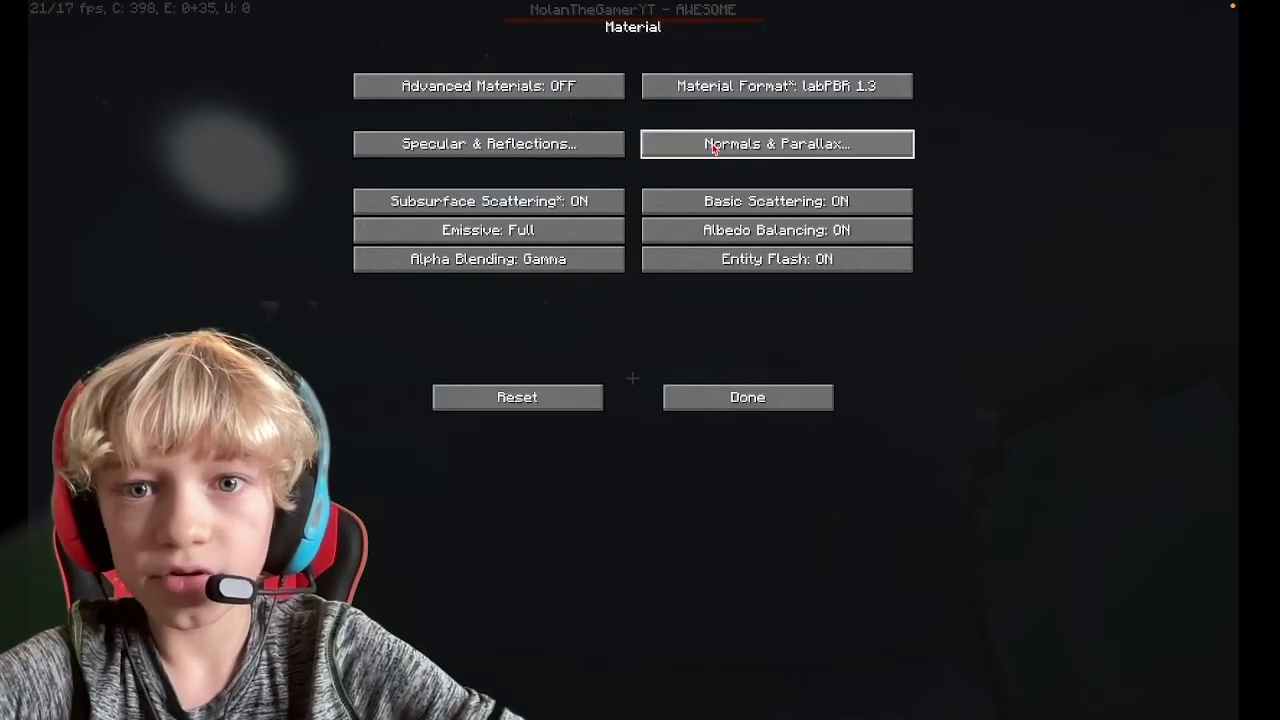
{"action": "left_click", "coordinate": [722, 390]}
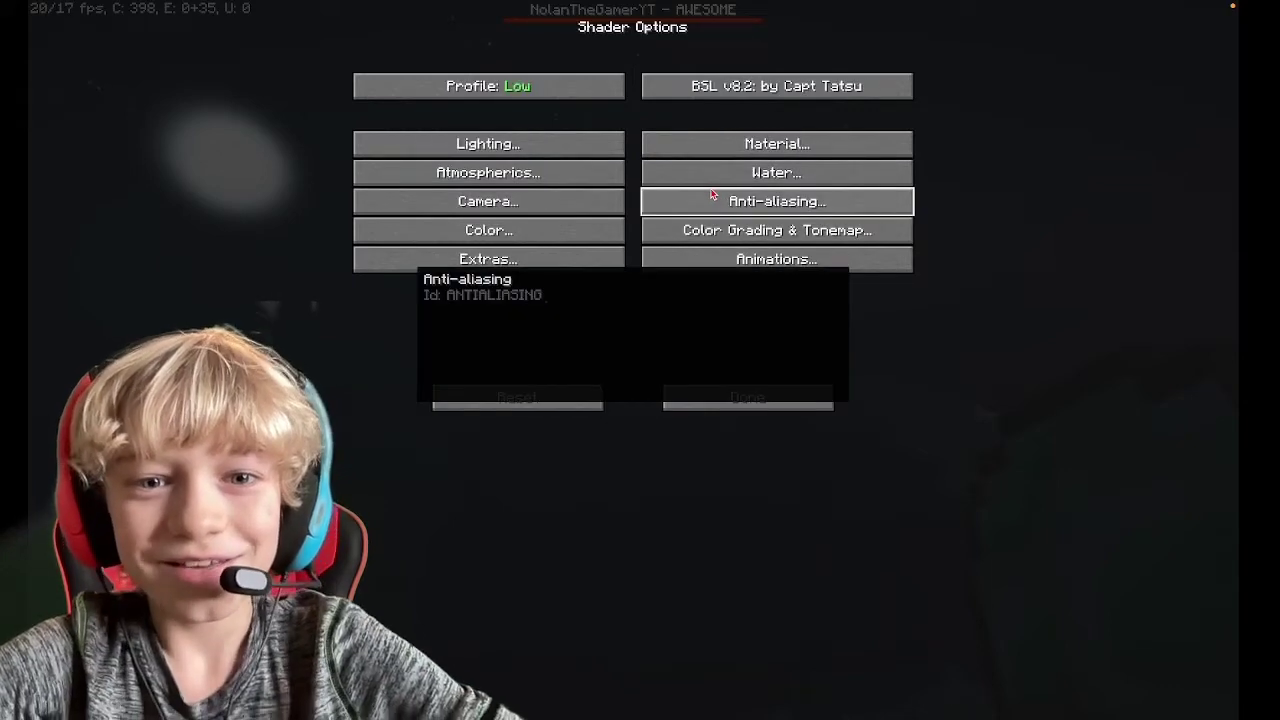
{"action": "left_click", "coordinate": [725, 270]}
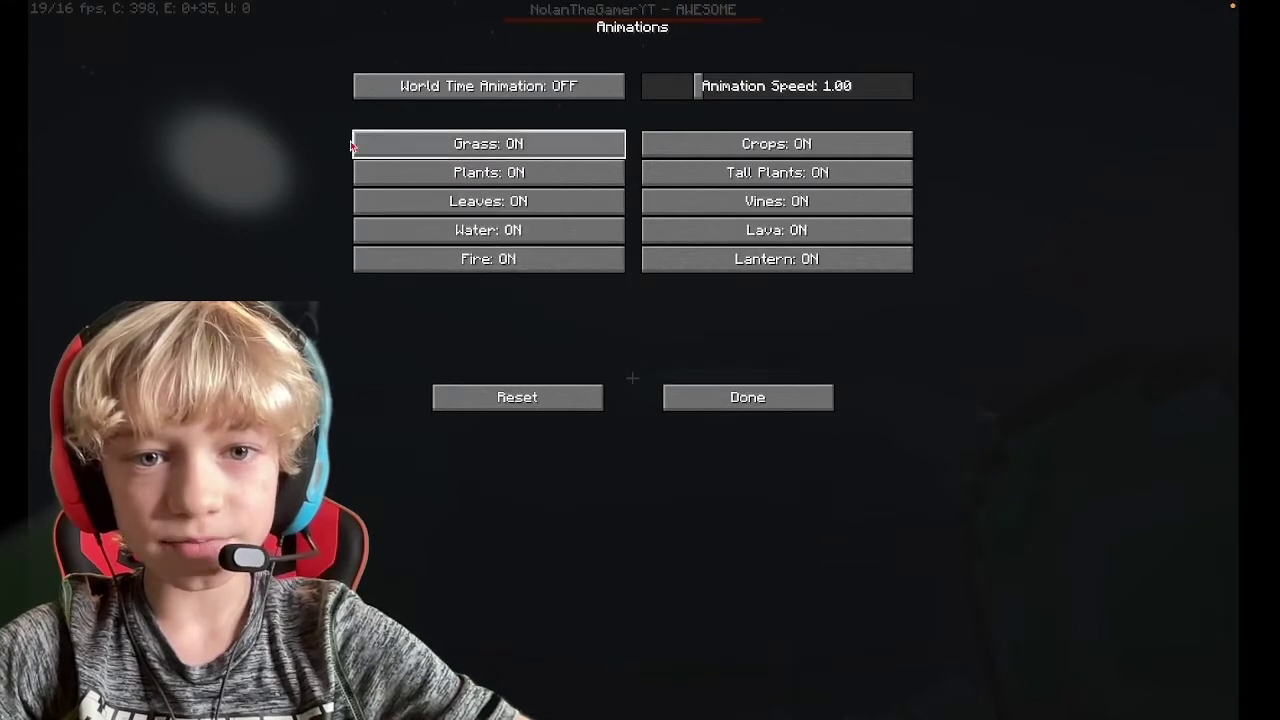
{"action": "left_click", "coordinate": [725, 402]}
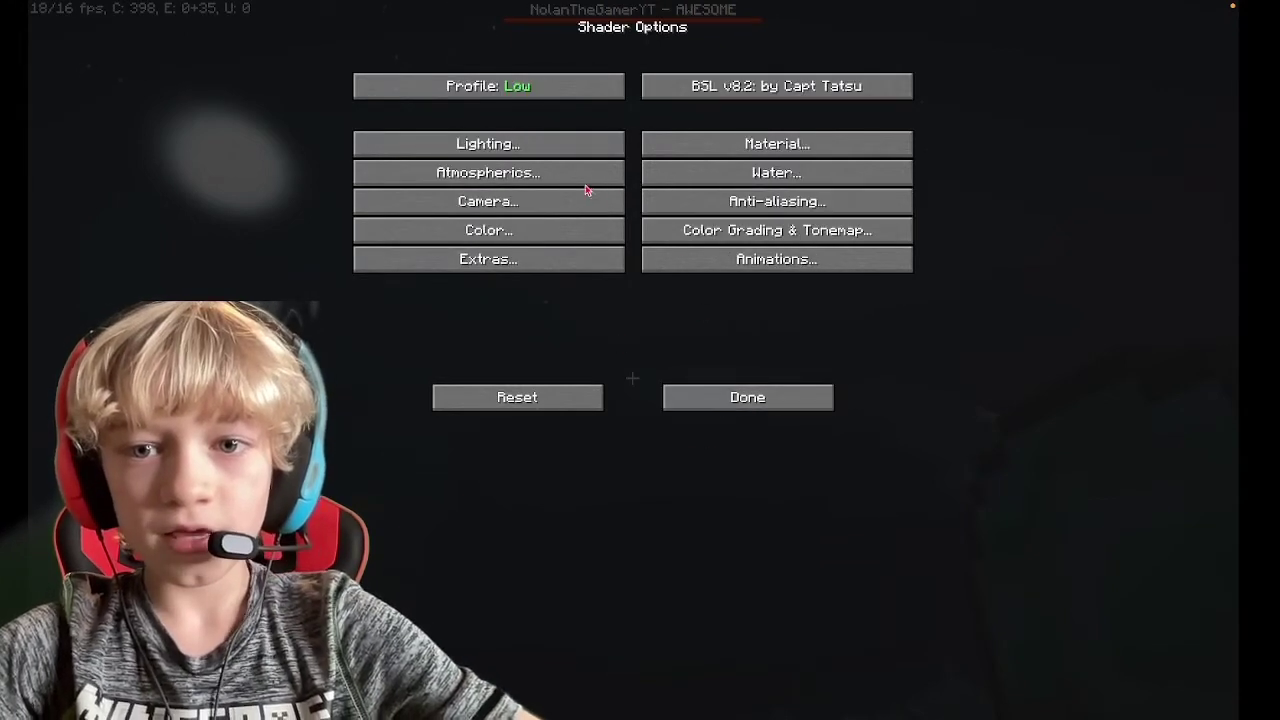
Step: Turn off Round Sun & Moon in the shader's Atmospherics settings and return to the world
{"action": "left_click", "coordinate": [520, 174]}
{"action": "left_click", "coordinate": [778, 172]}
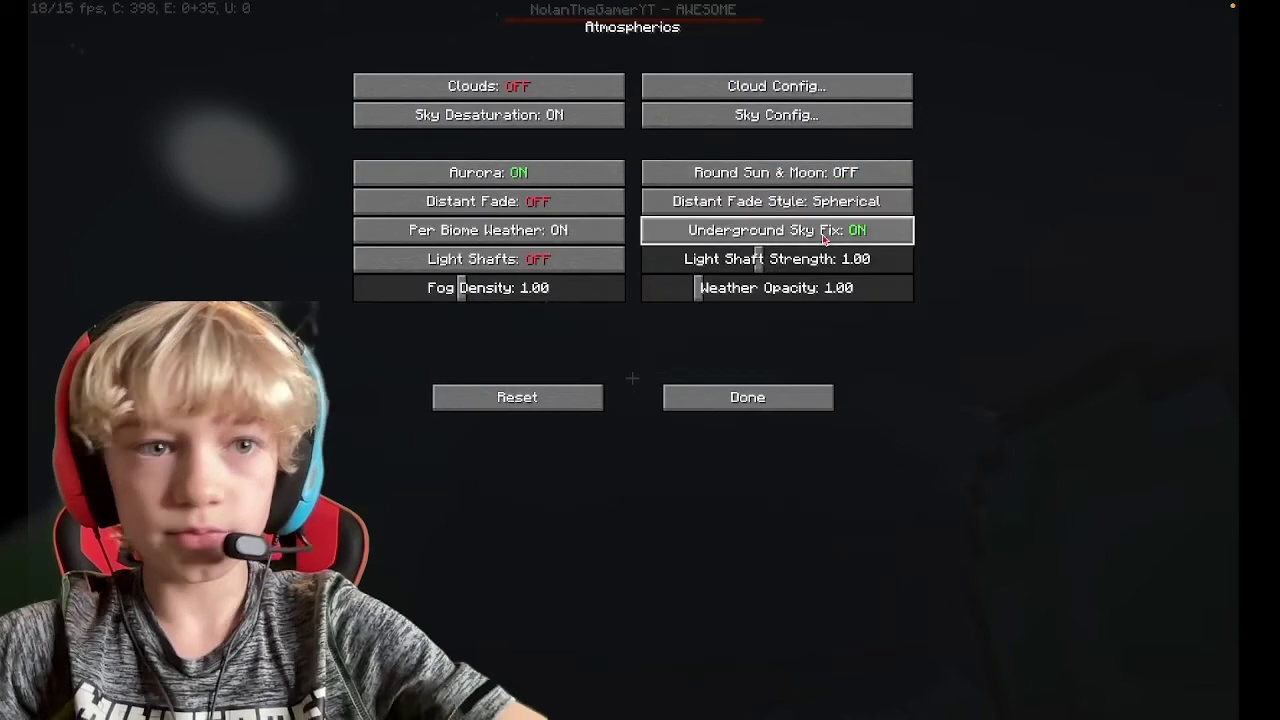
{"action": "key", "text": "Escape"}
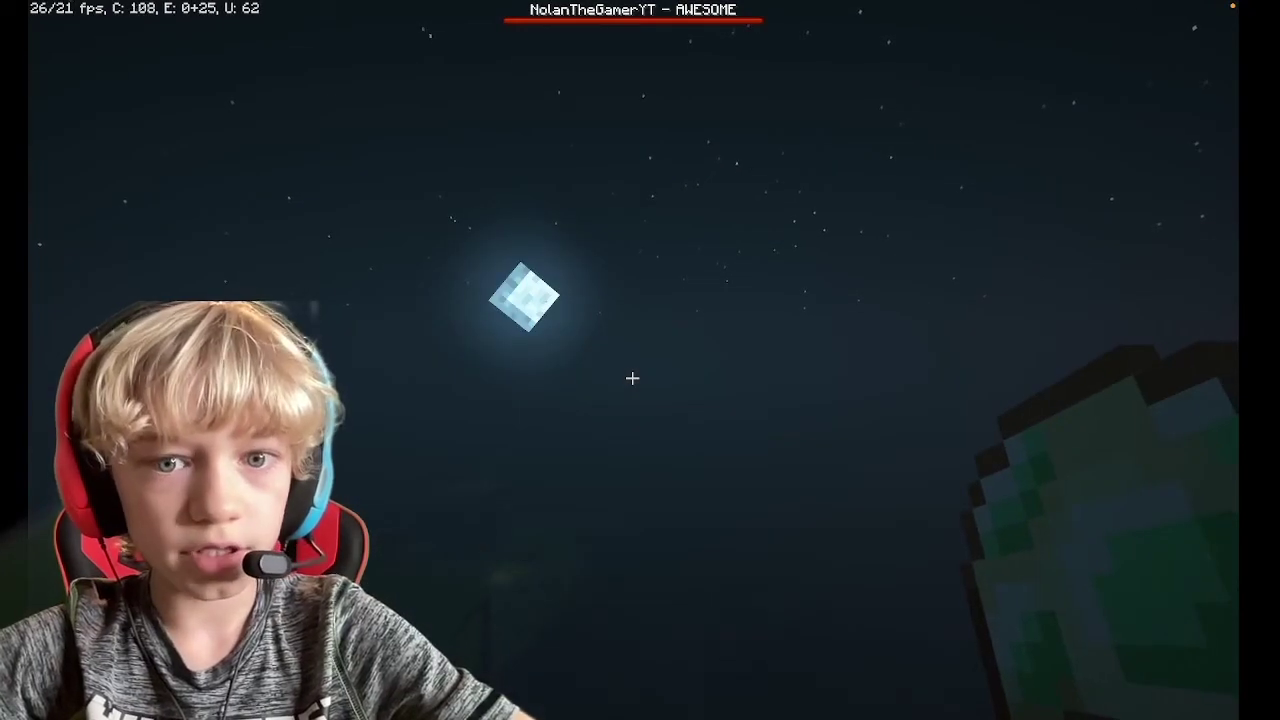
Step: Reopen the BSL shader options to review Atmospherics, and walk through the world to examine the shader's look and frame rate
{"action": "key", "text": "Escape"}
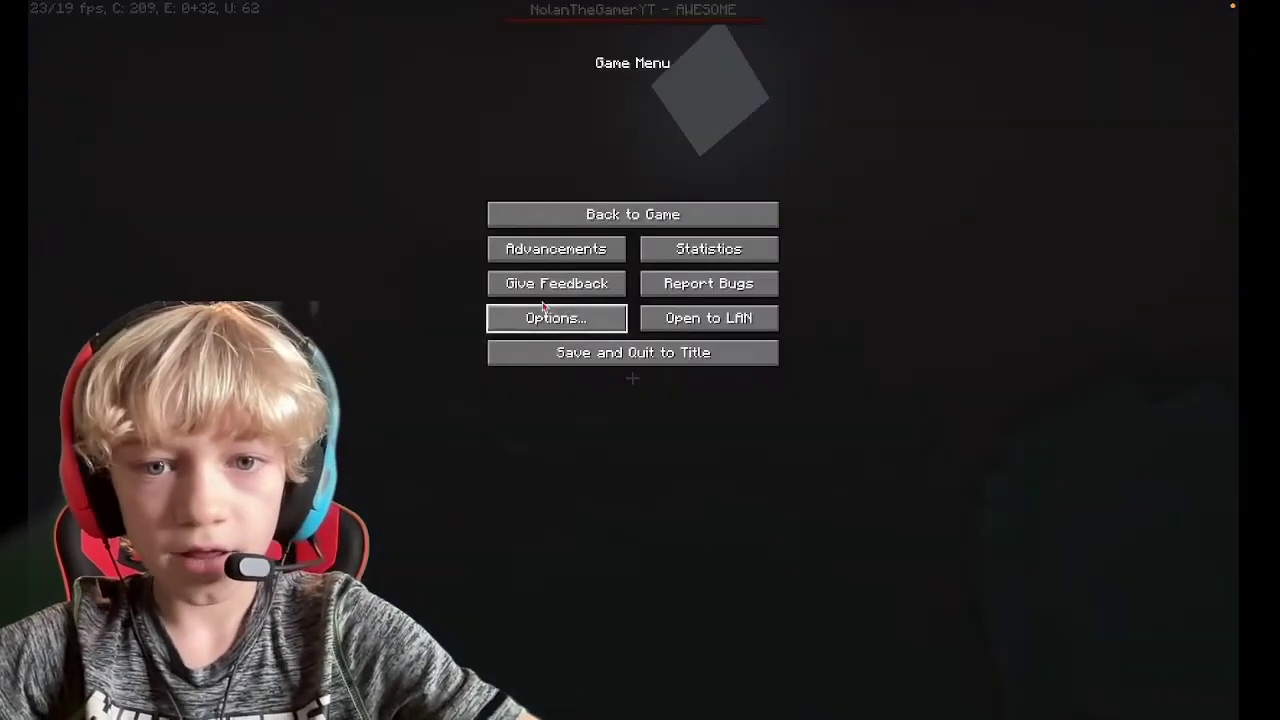
{"action": "left_click", "coordinate": [544, 311]}
{"action": "left_click", "coordinate": [538, 235]}
{"action": "left_click", "coordinate": [562, 307]}
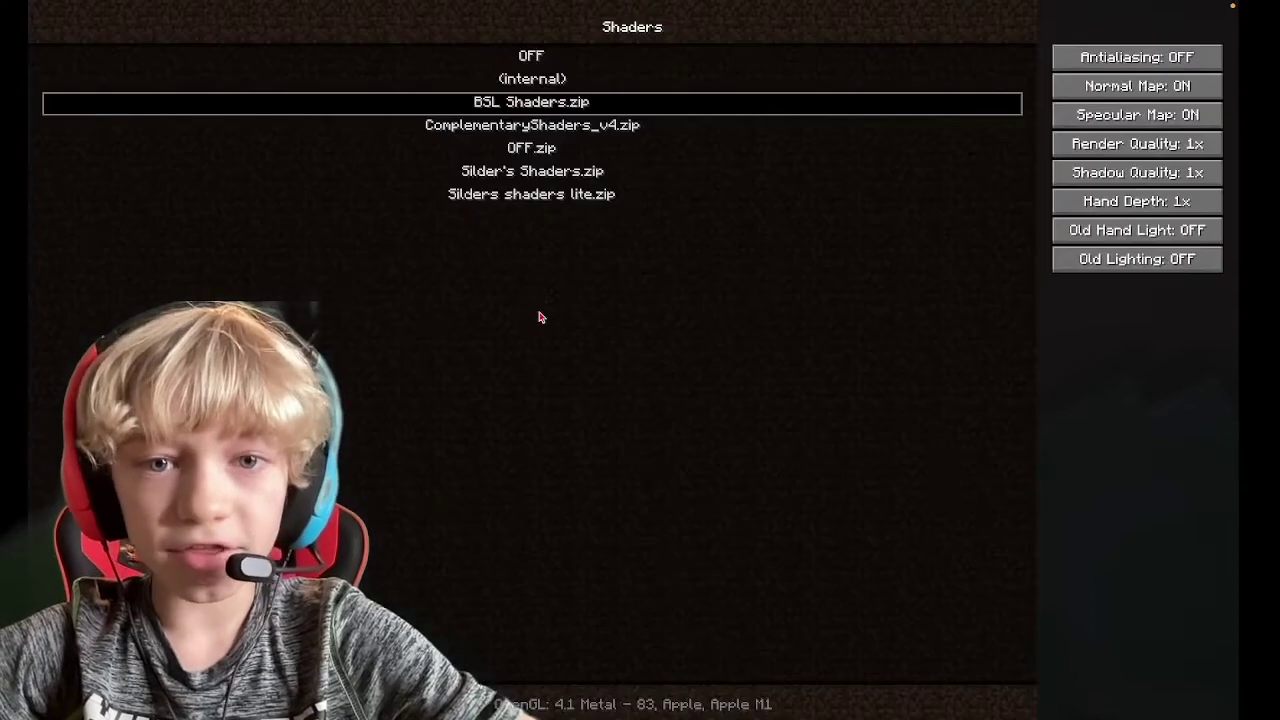
{"action": "left_click", "coordinate": [938, 441]}
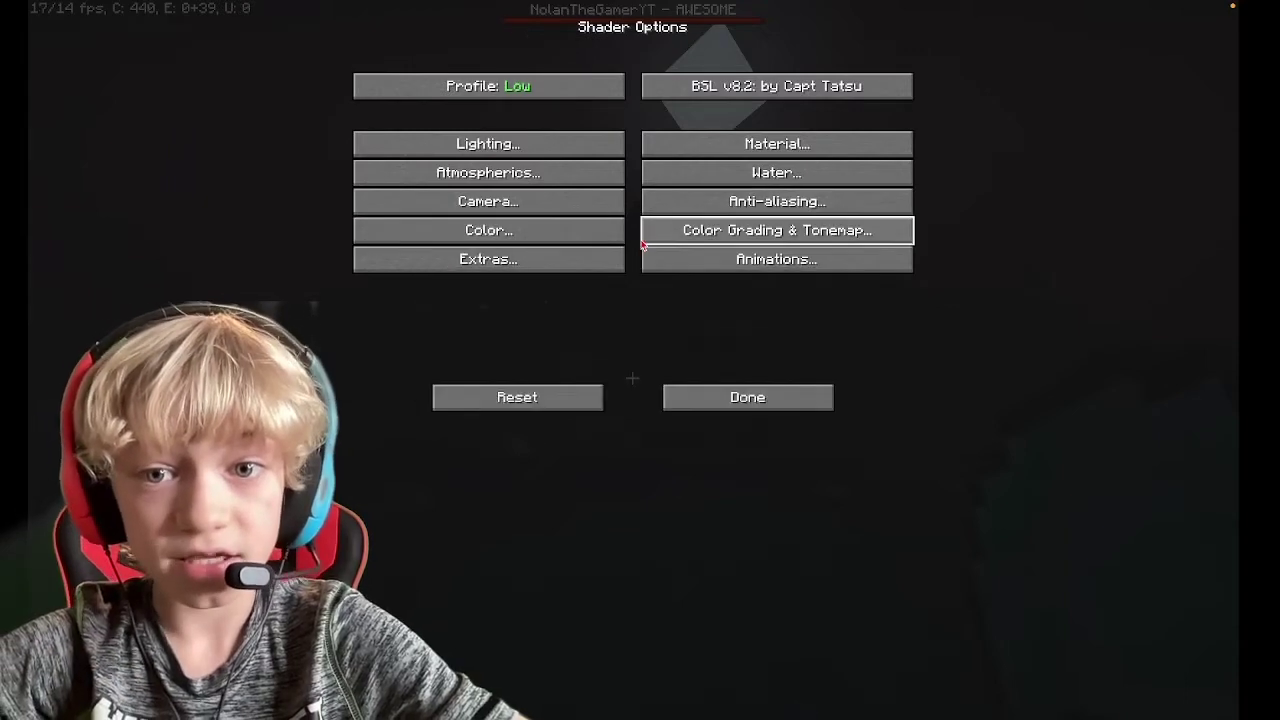
{"action": "left_click", "coordinate": [592, 174]}
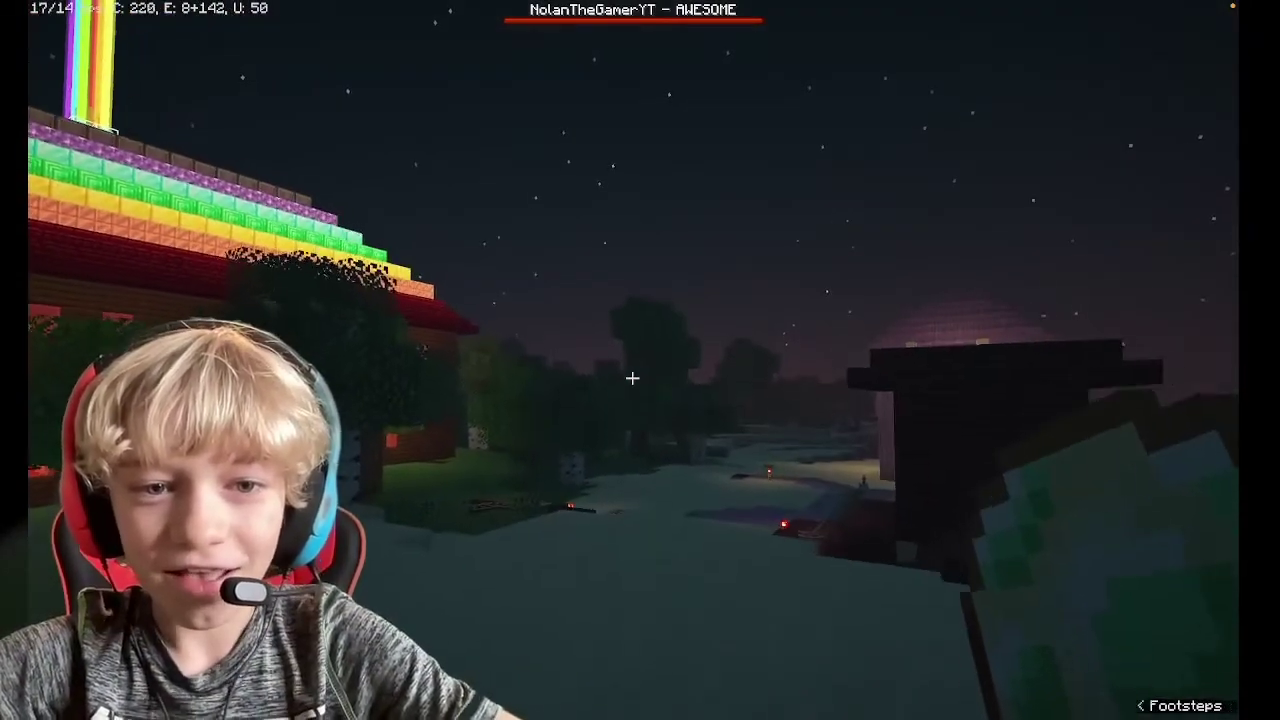
{"action": "key", "text": "w"}
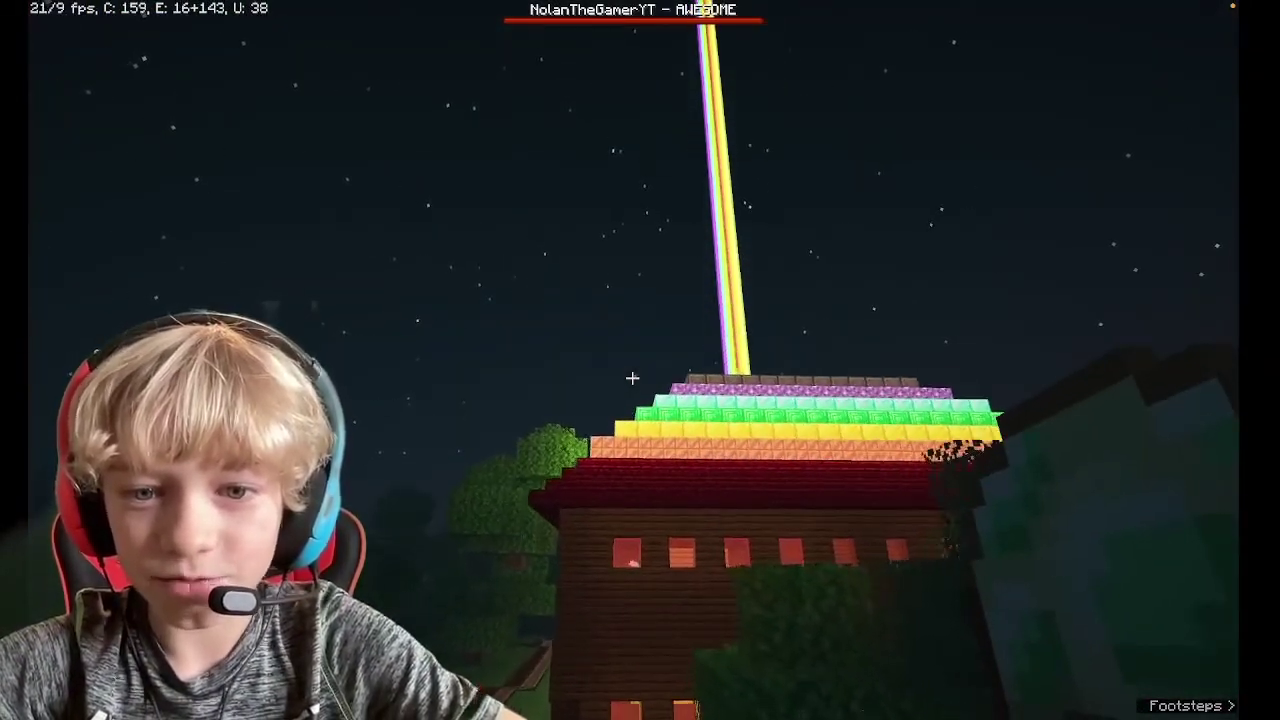